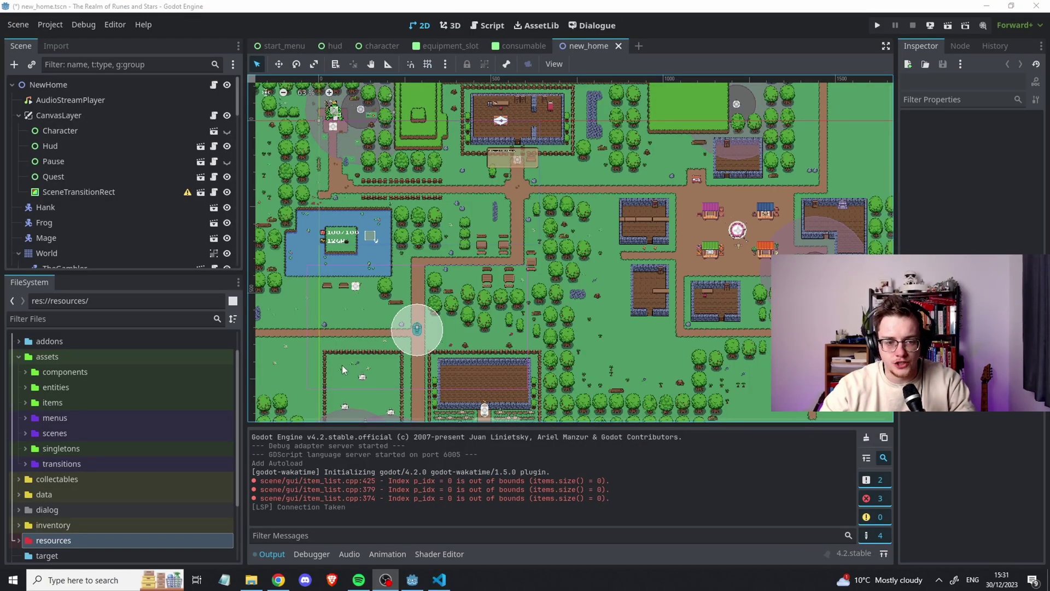
Nudge the village map view and briefly expand then collapse the resources folder.
middle_drag(538, 321, 531, 286)
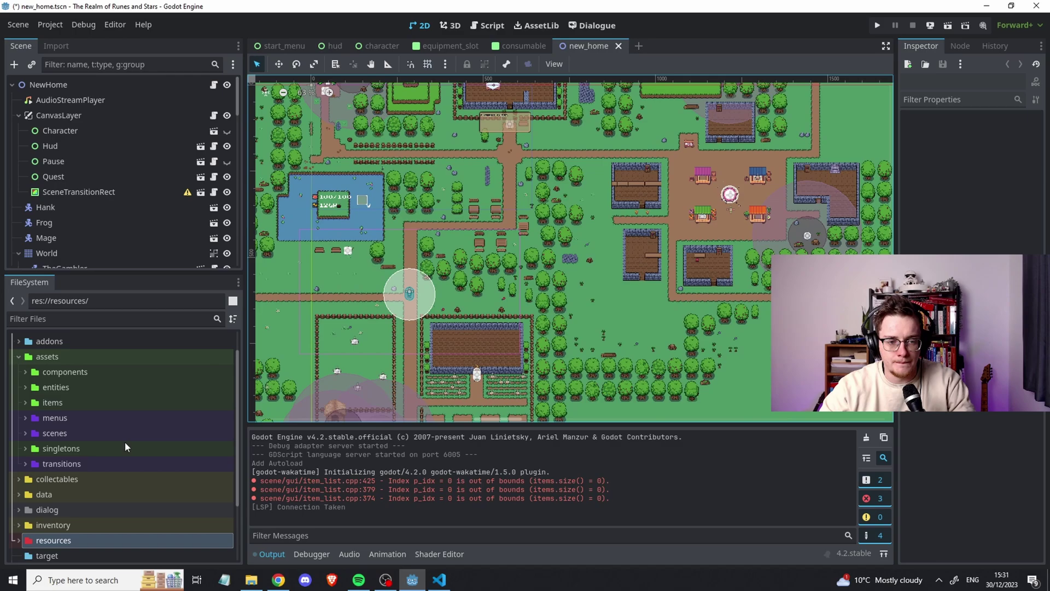
scroll(125, 379, up, 2)
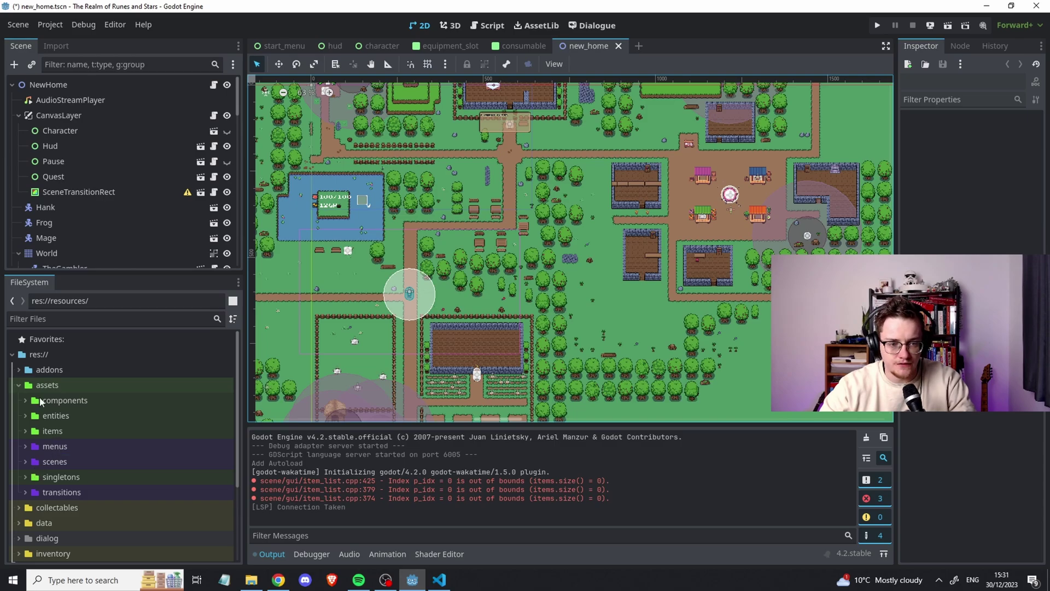
scroll(43, 431, down, 2)
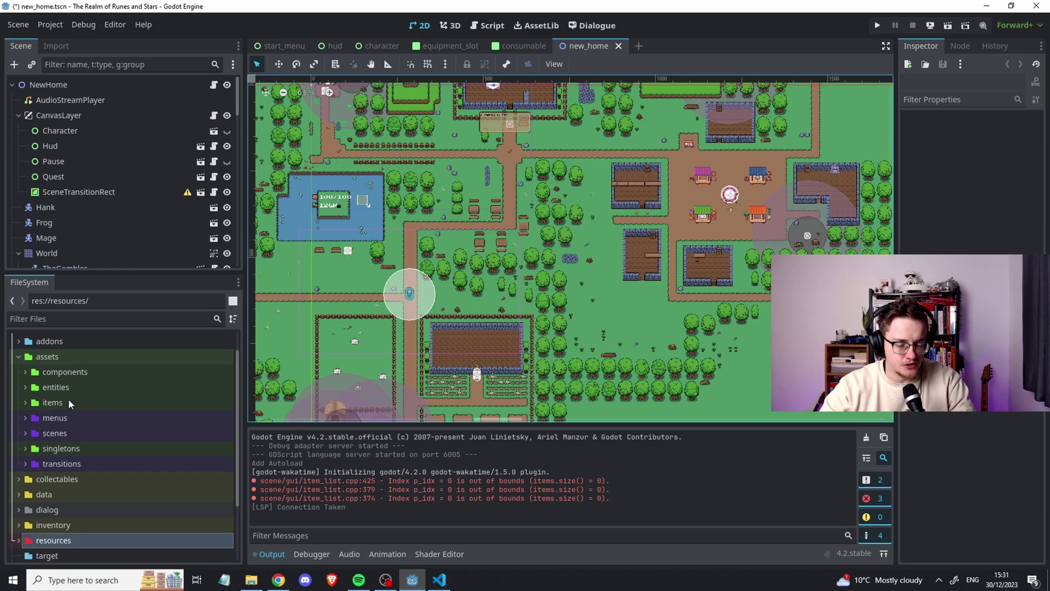
scroll(45, 494, down, 3)
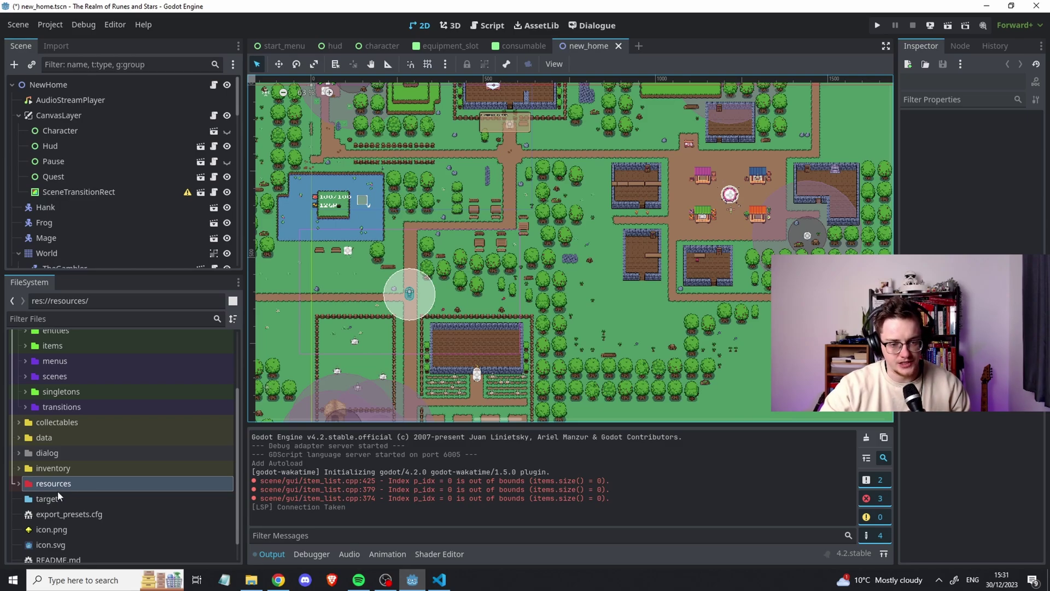
click(22, 485)
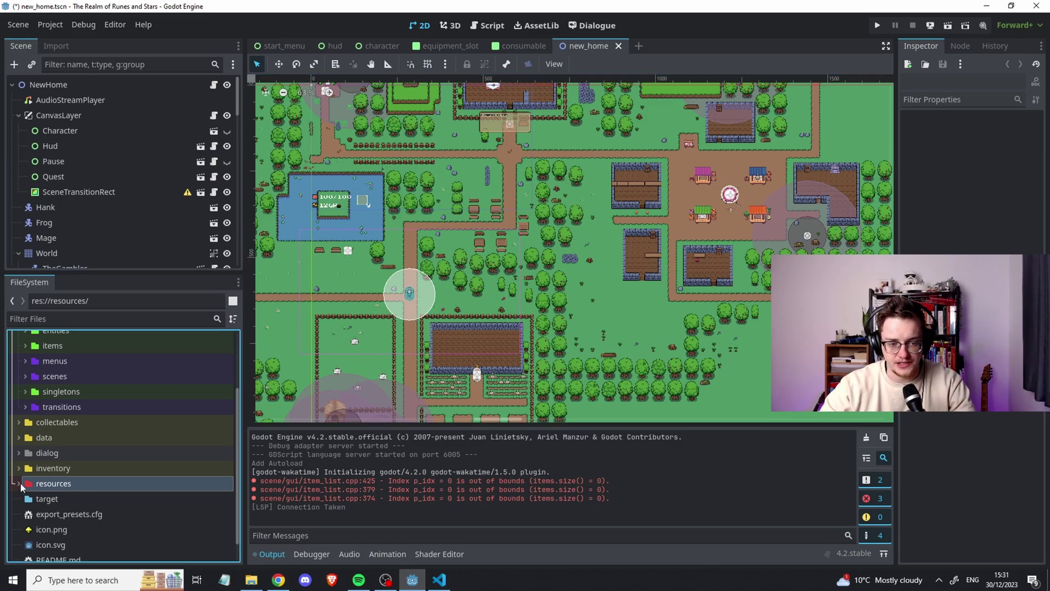
click(19, 484)
click(19, 485)
Zoom out and pan north-east to reveal the water beyond the village, then recentre.
scroll(88, 359, up, 3)
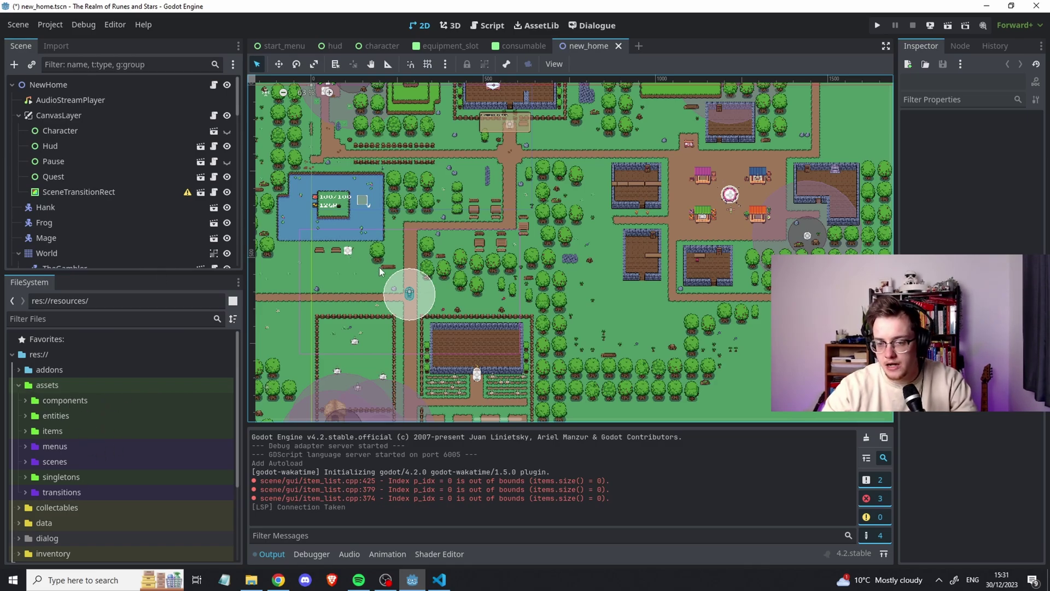
scroll(612, 208, up, 5)
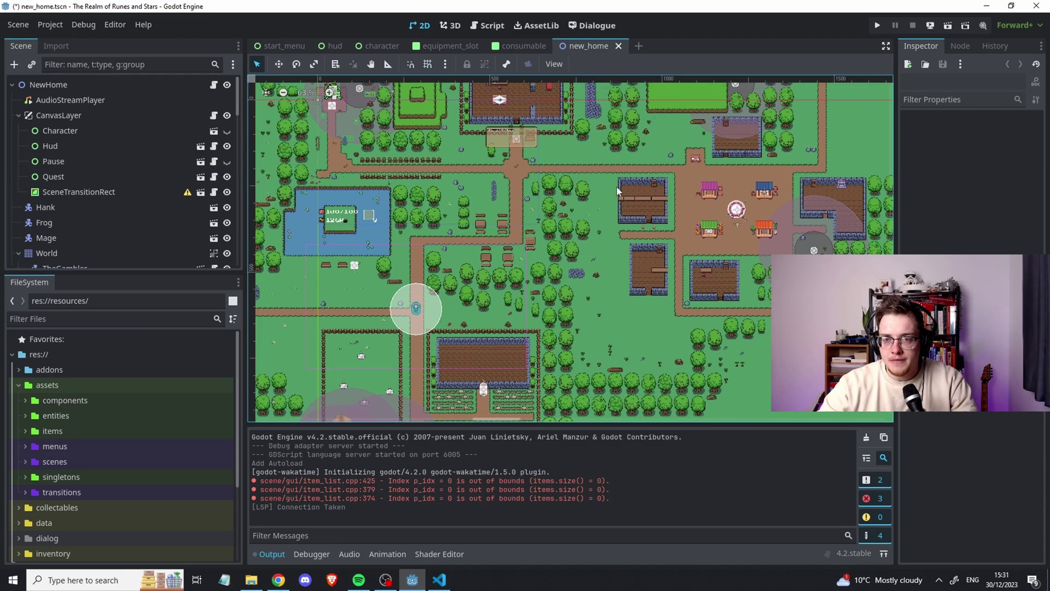
scroll(586, 232, down, 2)
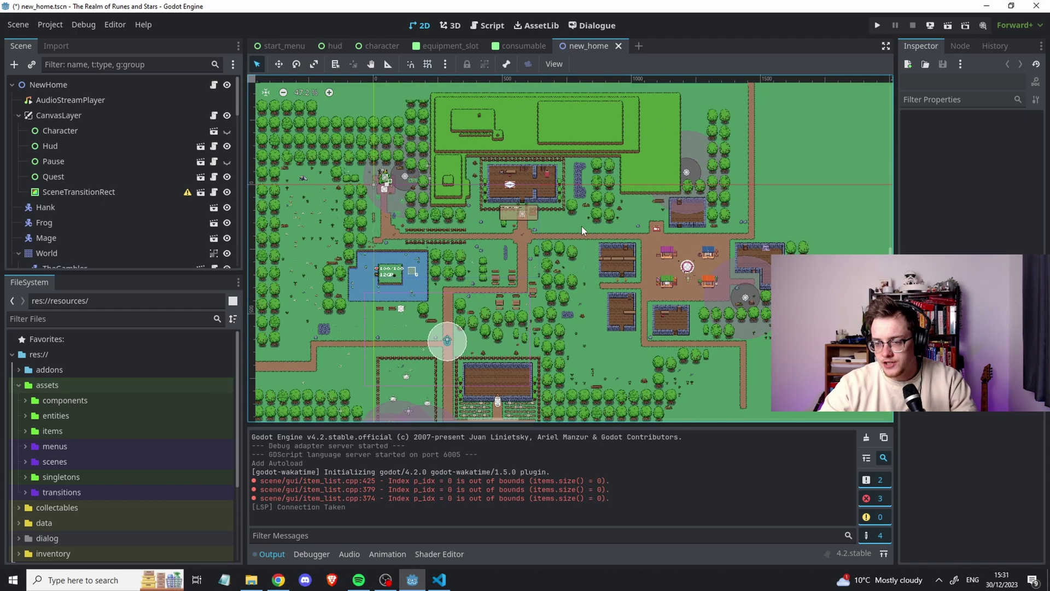
middle_drag(569, 334, 622, 292)
scroll(629, 287, down, 2)
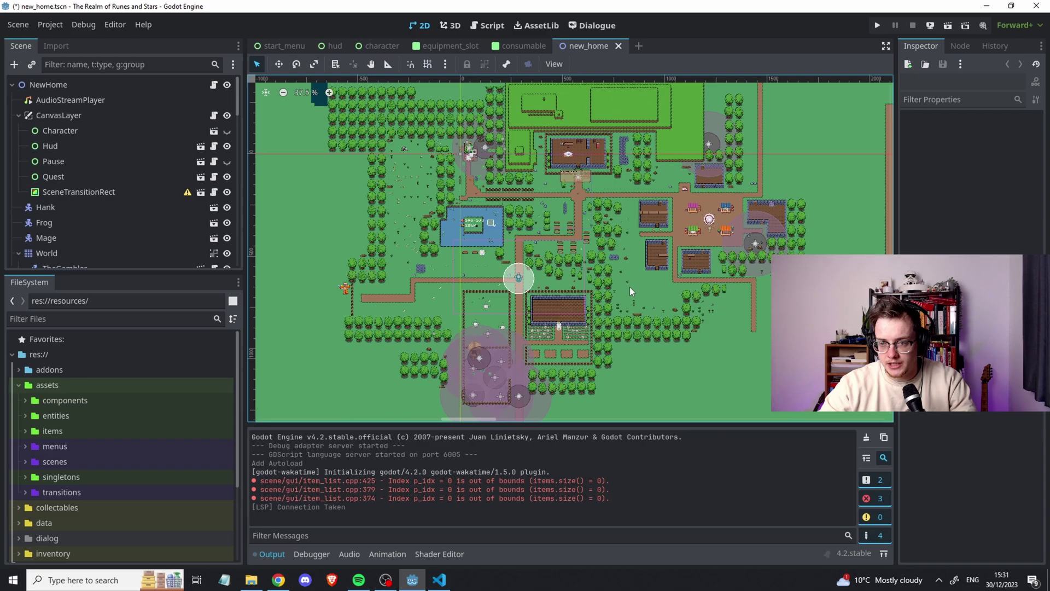
middle_drag(644, 211, 644, 238)
scroll(645, 239, down, 2)
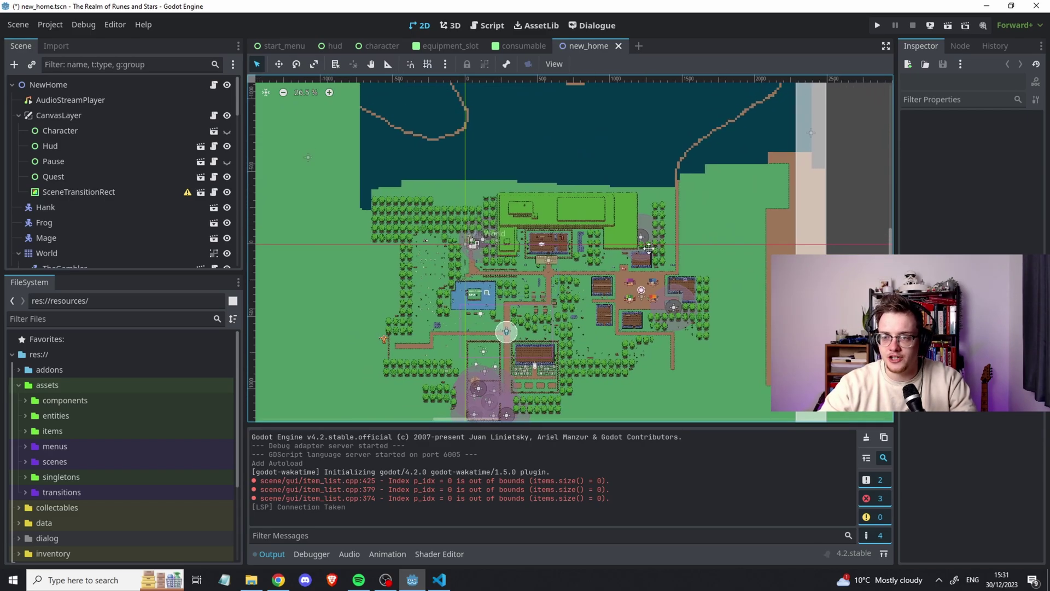
middle_drag(670, 159, 652, 287)
scroll(652, 287, down, 3)
middle_drag(664, 331, 482, 154)
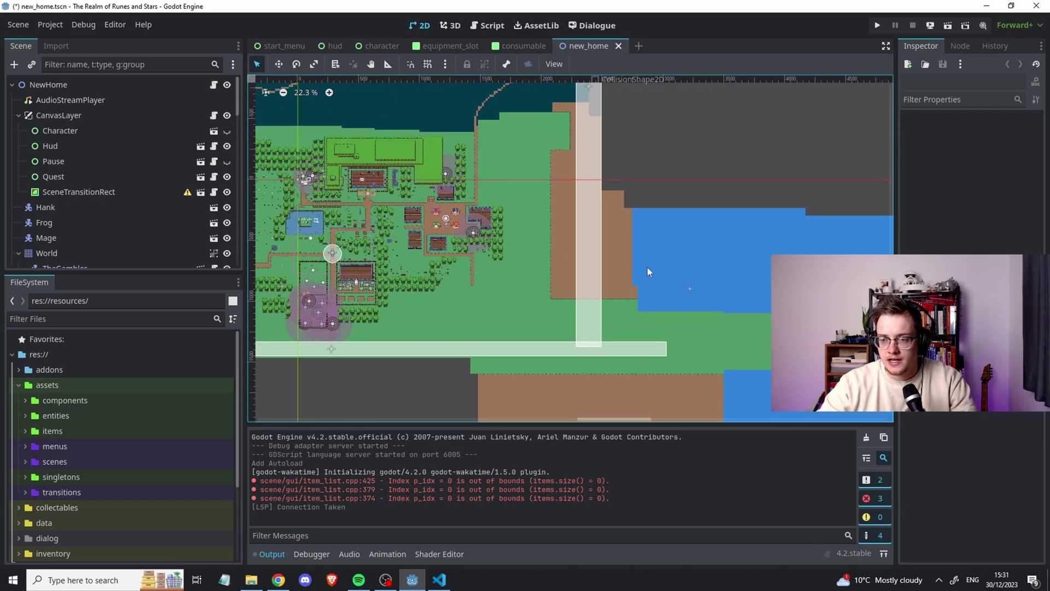
middle_drag(677, 291, 514, 235)
scroll(514, 234, down, 7)
middle_drag(376, 147, 551, 262)
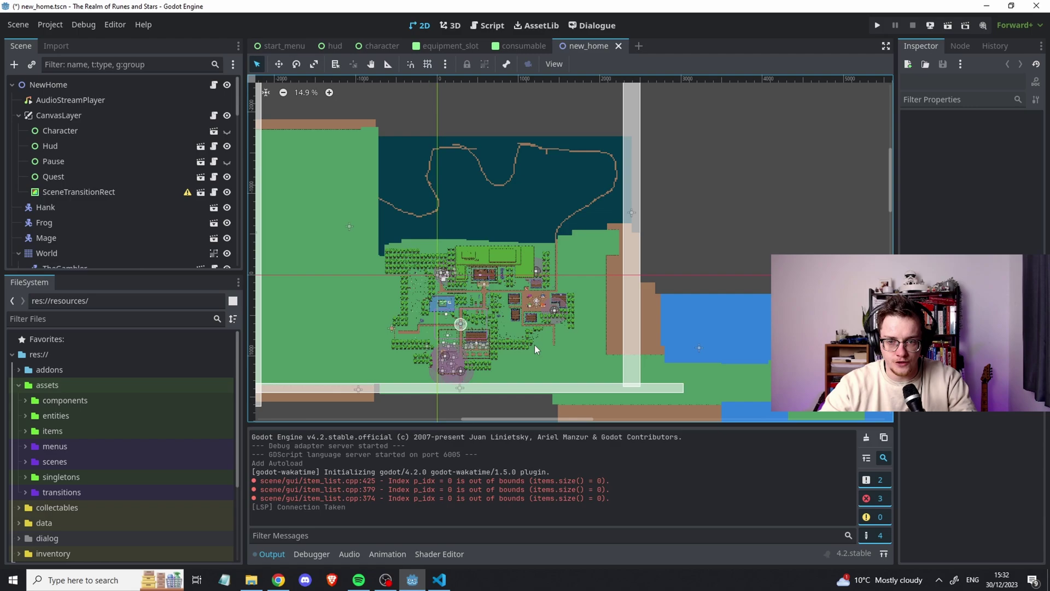
Pan and zoom across the world map to reveal the eastern water.
scroll(536, 323, up, 3)
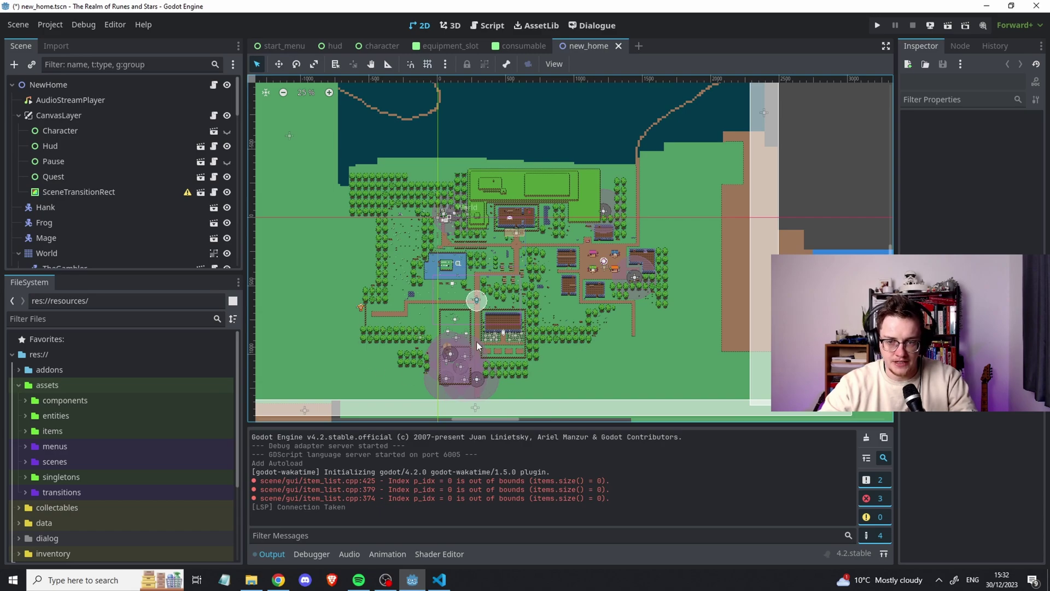
scroll(598, 272, down, 1)
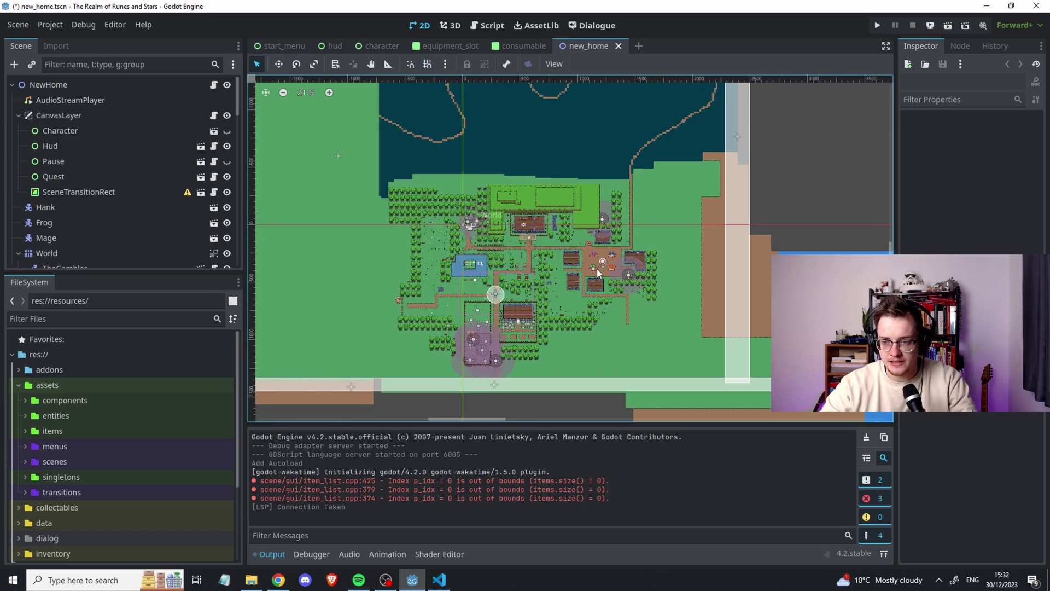
scroll(597, 272, down, 1)
middle_drag(598, 272, 436, 256)
scroll(532, 261, down, 2)
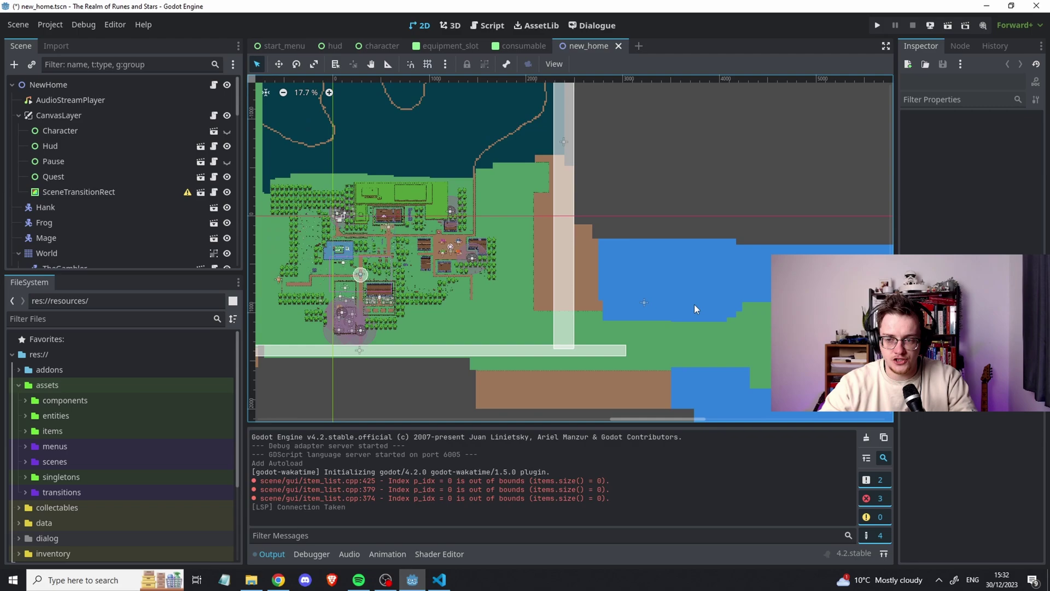
scroll(756, 328, down, 1)
scroll(733, 312, up, 1)
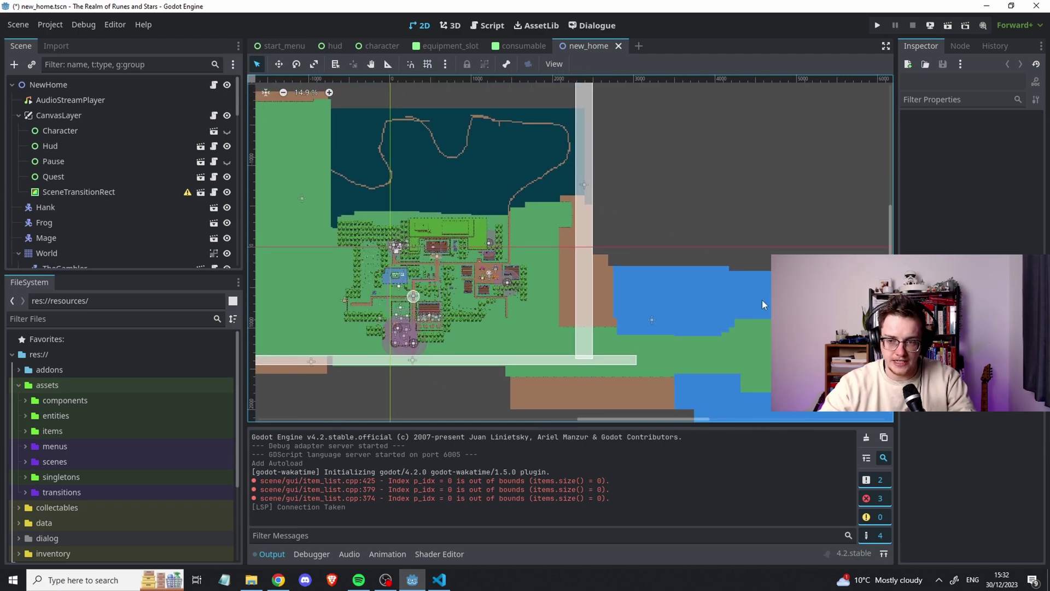
scroll(728, 263, down, 3)
scroll(695, 230, right, 1)
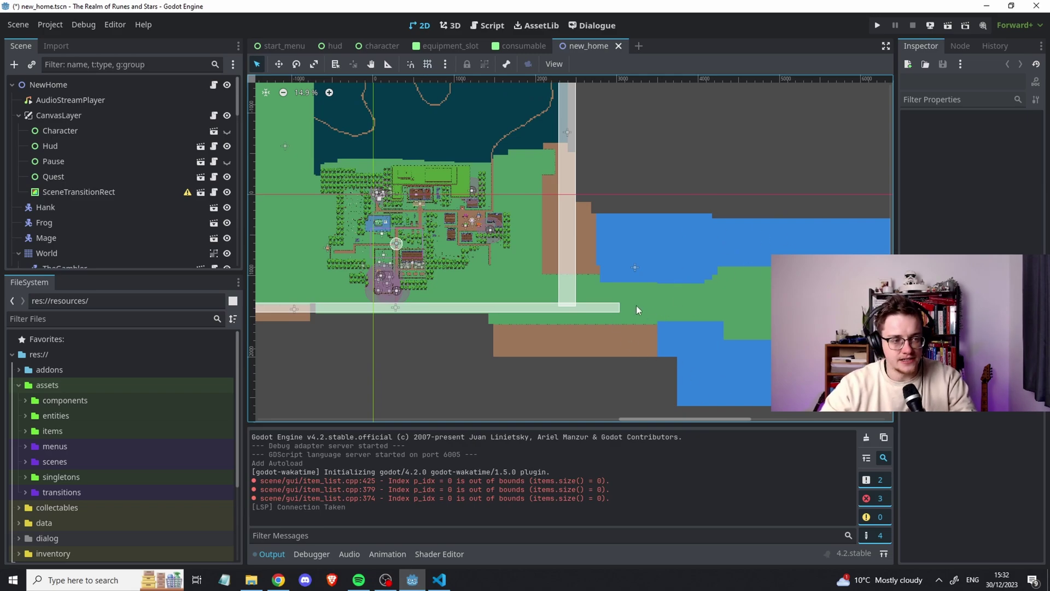
scroll(492, 230, up, 3)
scroll(459, 164, left, 2)
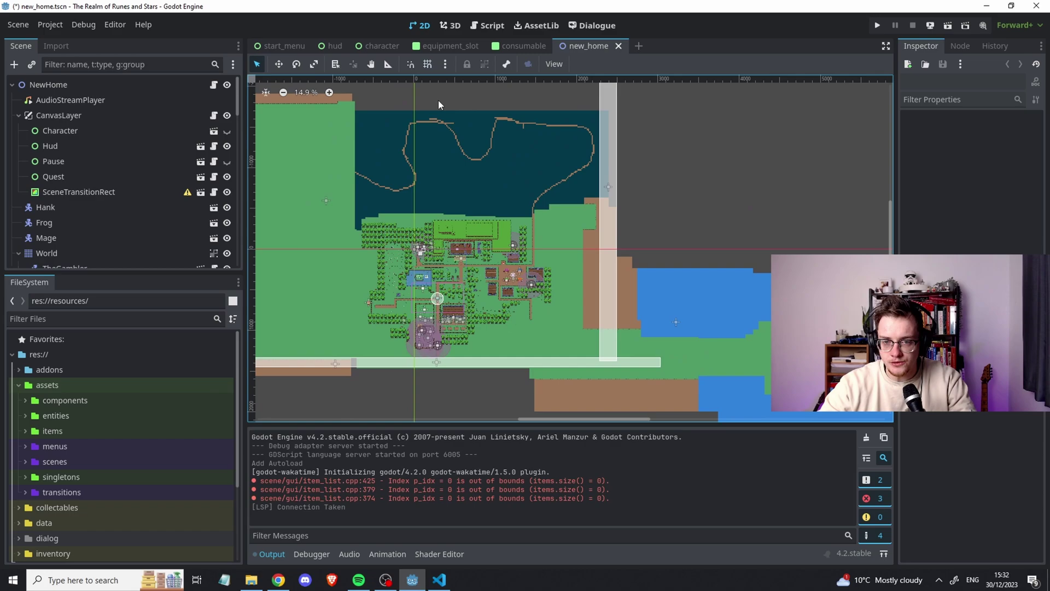
ctrl+scroll(479, 221, up, 2)
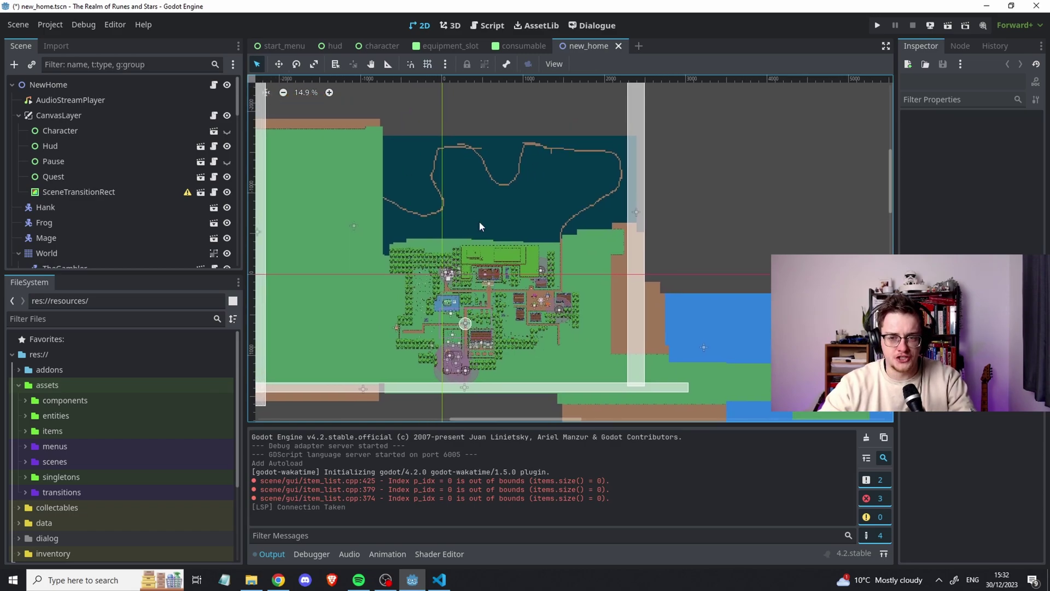
ctrl+scroll(472, 186, up, 2)
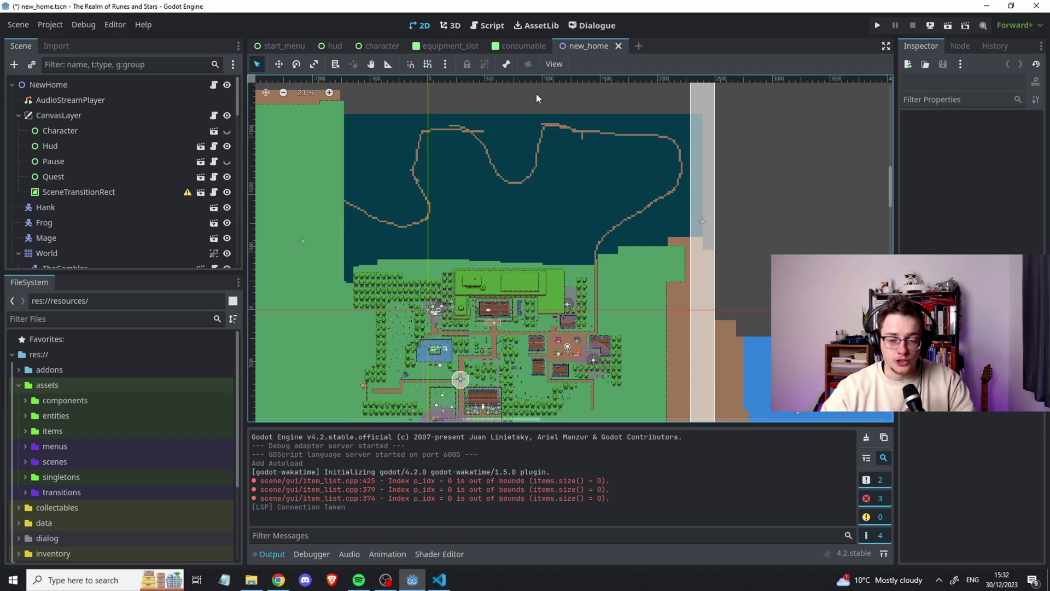
Pan the view up to inspect the northern lake shoreline.
middle_drag(717, 347, 711, 287)
middle_drag(610, 281, 608, 258)
scroll(608, 257, down, 2)
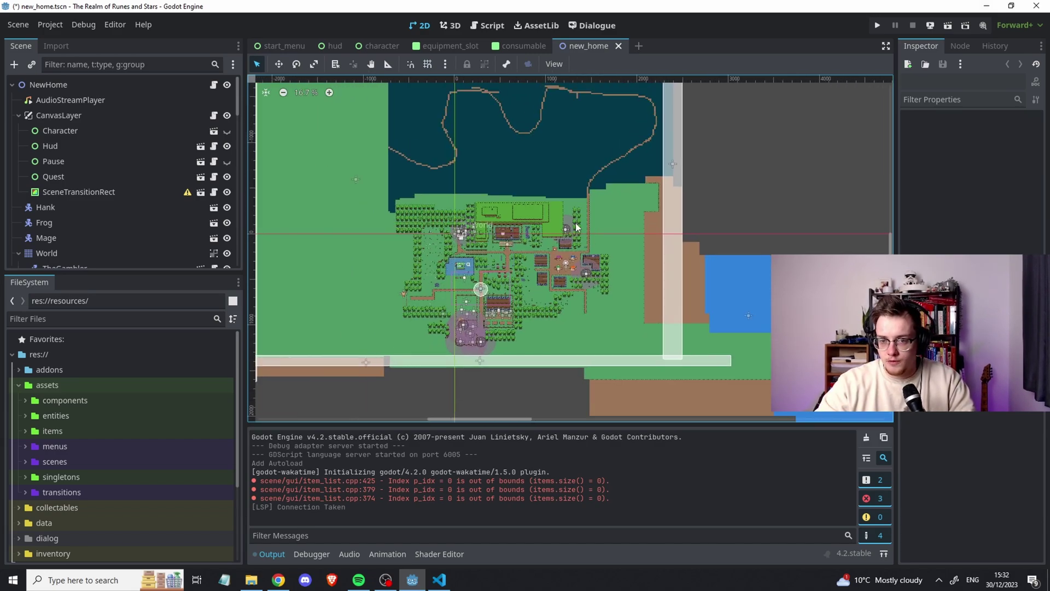
scroll(577, 226, up, 1)
scroll(576, 227, left, 1)
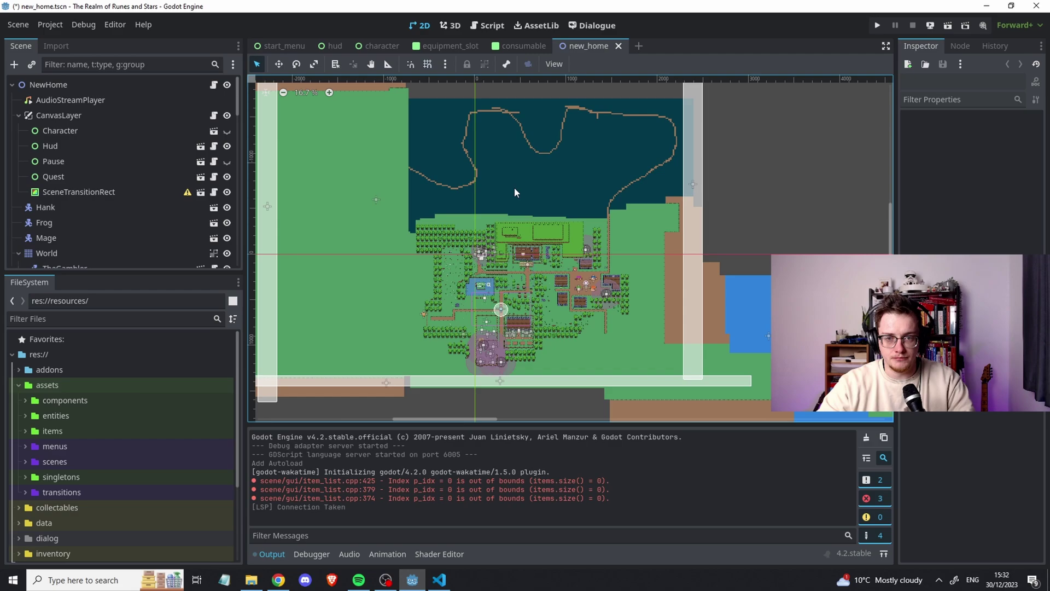
scroll(424, 207, left, 5)
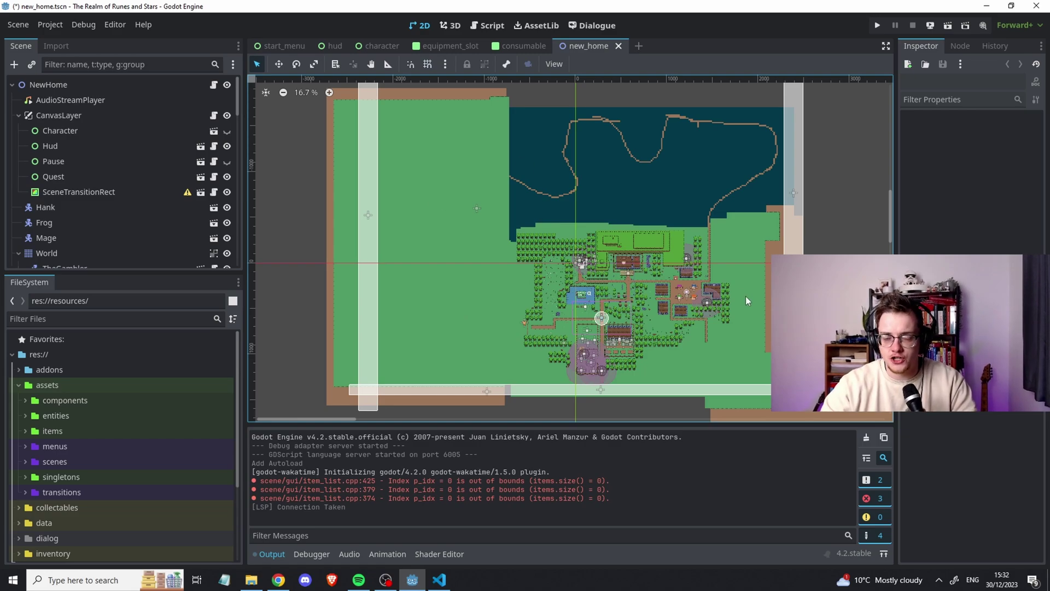
middle_drag(740, 191, 716, 201)
scroll(726, 326, up, 5)
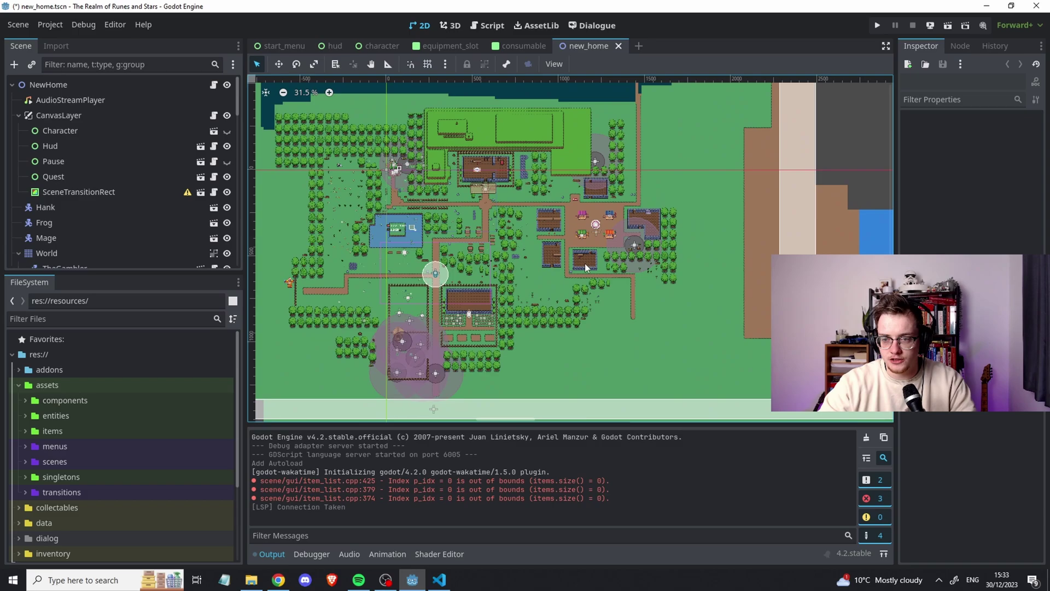
middle_drag(585, 264, 603, 324)
scroll(608, 314, down, 4)
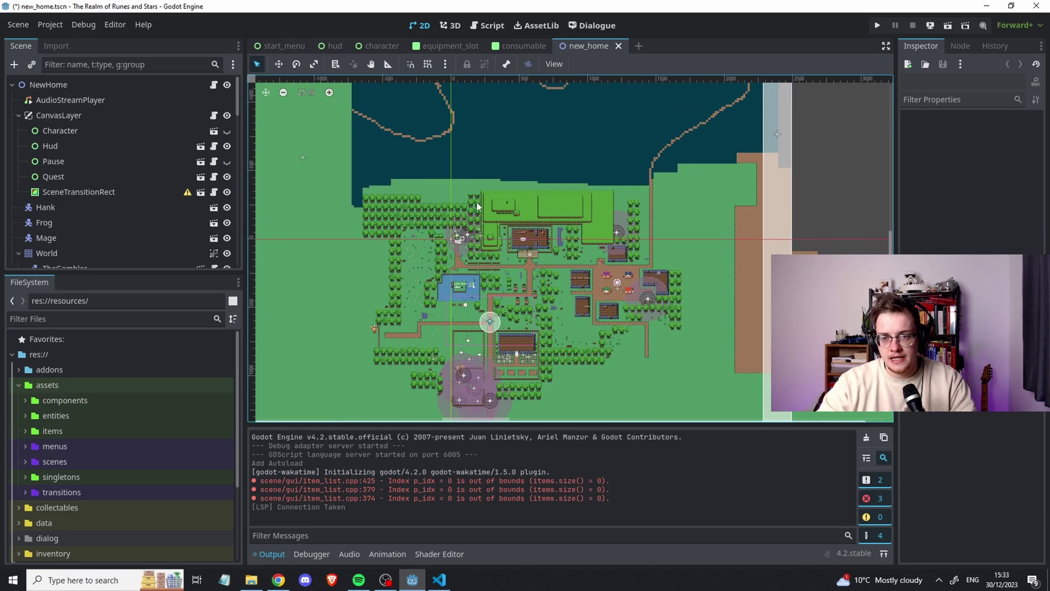
scroll(471, 138, up, 3)
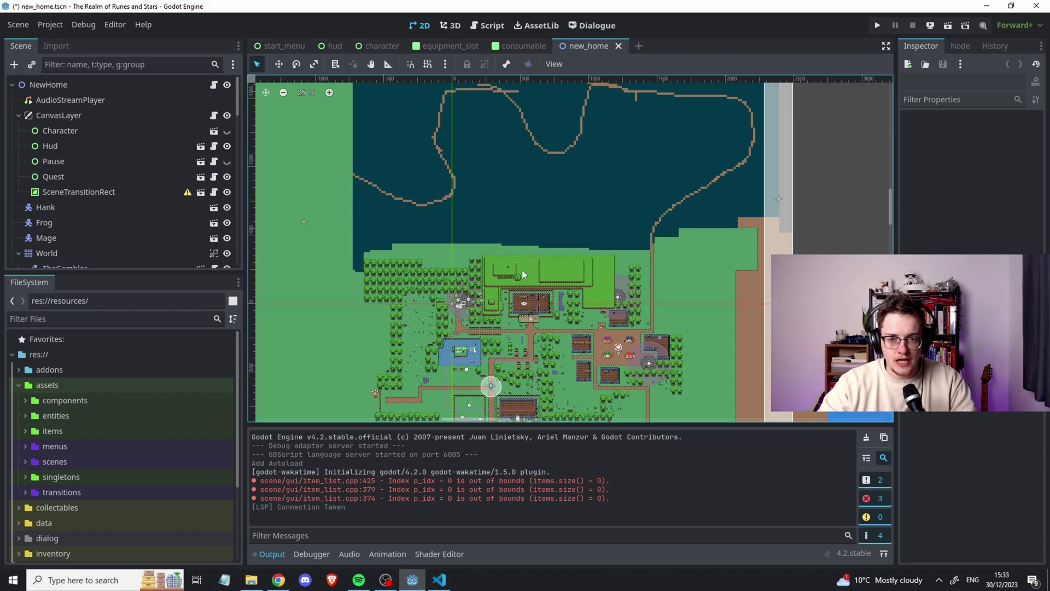
Pan toward the eastern coast and beach, adjusting the zoom.
middle_drag(546, 213, 543, 233)
middle_drag(567, 196, 561, 213)
middle_drag(721, 303, 616, 249)
scroll(616, 249, down, 3)
scroll(580, 145, right, 1)
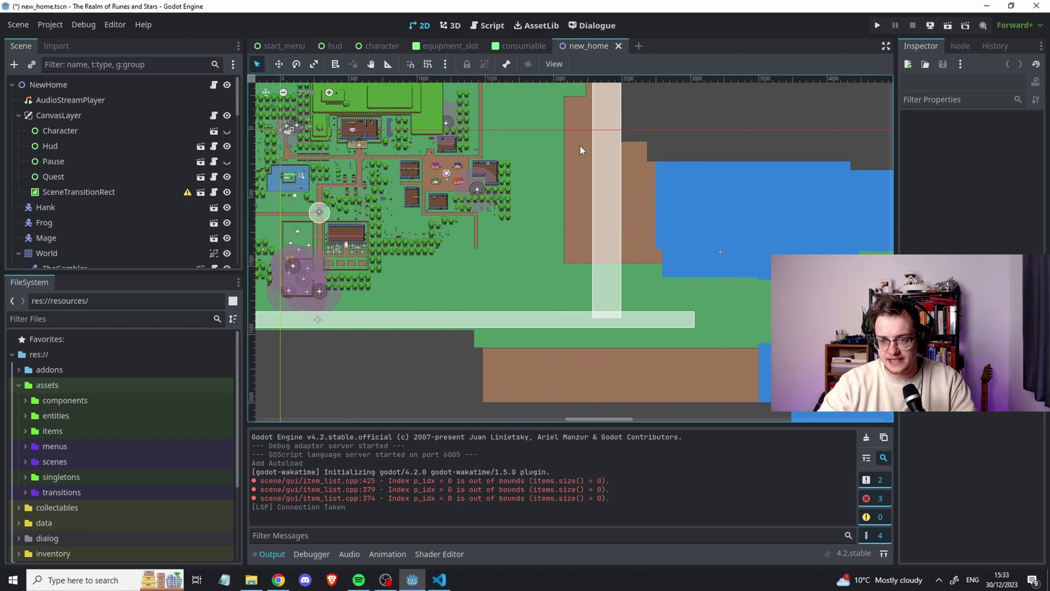
scroll(521, 203, up, 8)
scroll(522, 203, left, 6)
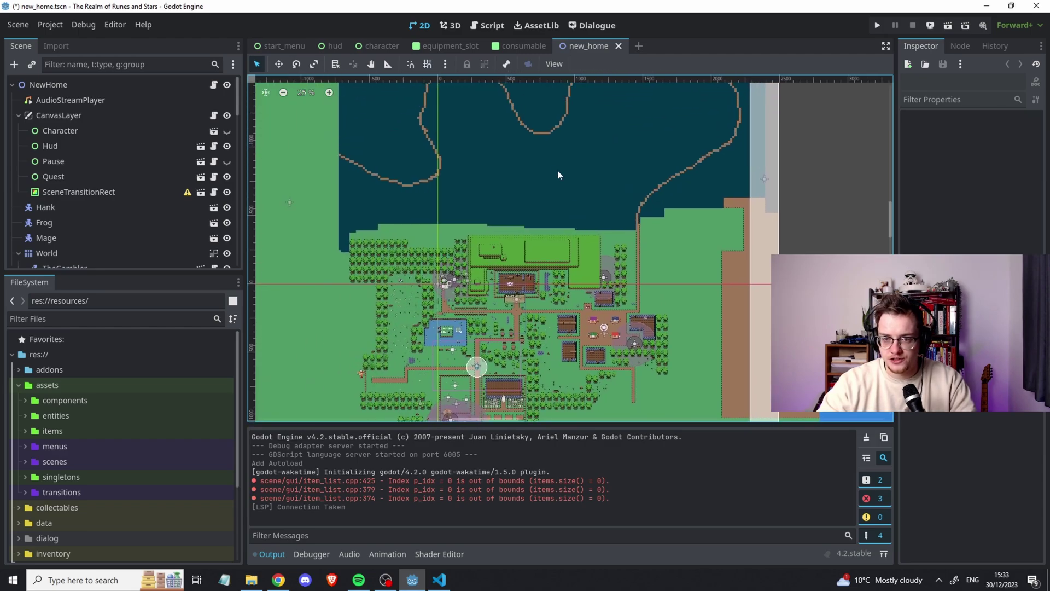
Run the game with F5, start from the main menu, and walk past the sheep pen toward the lake.
key(F5)
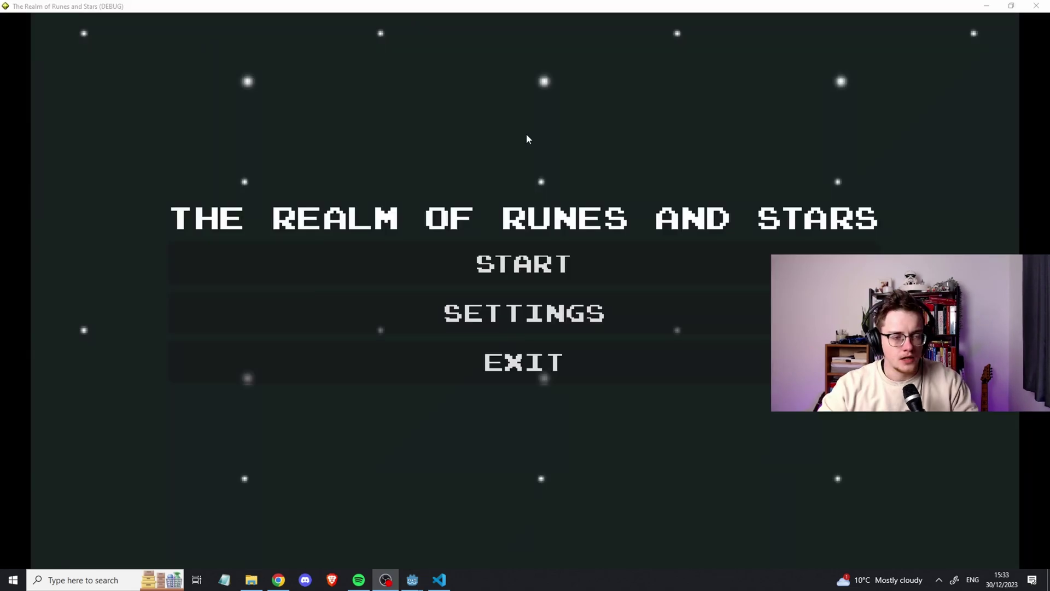
click(526, 264)
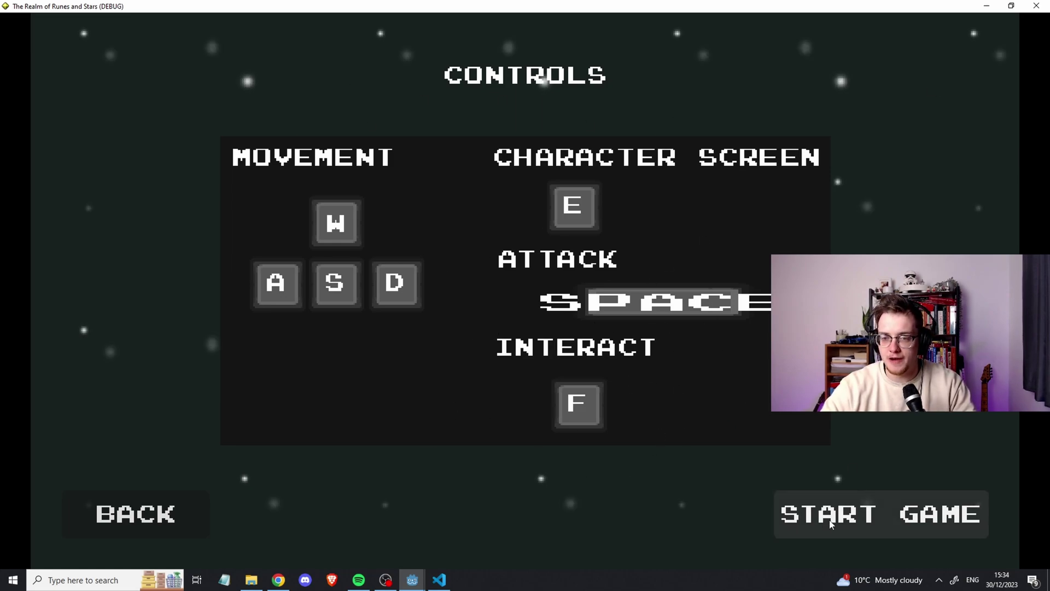
key(s)
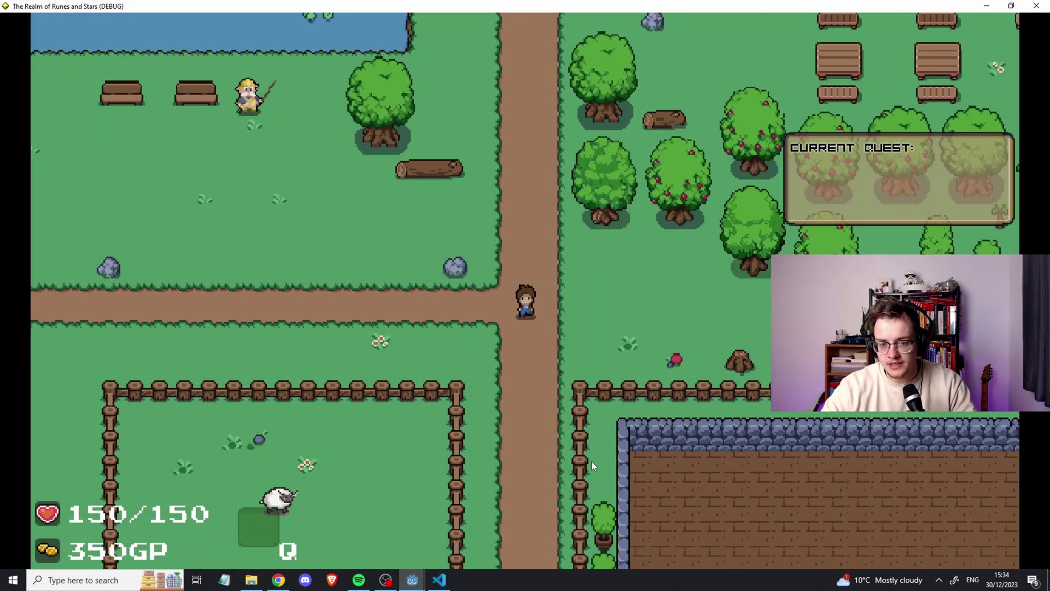
key(a)
key(w)
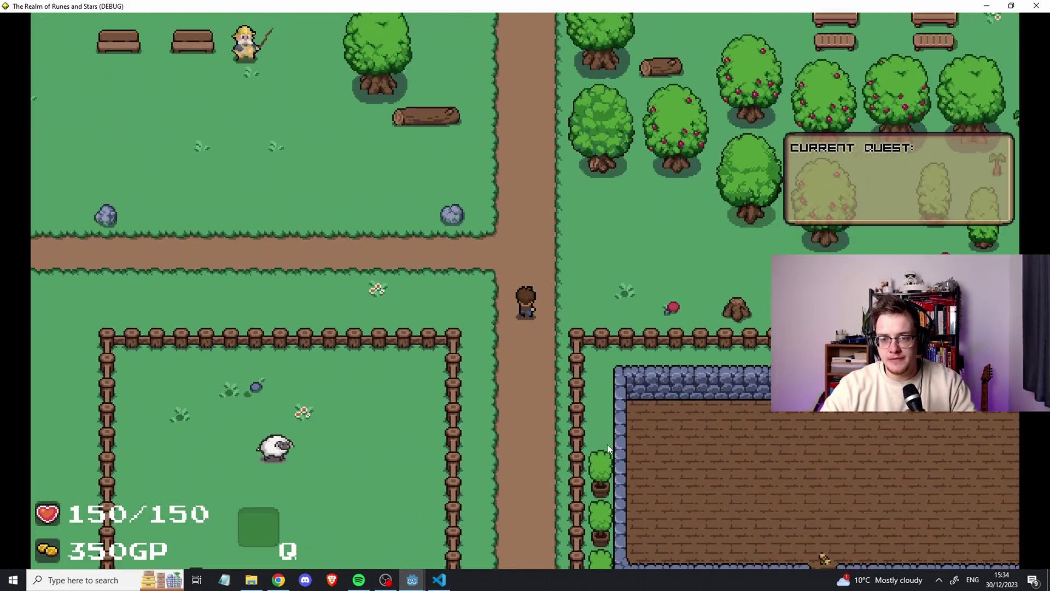
Walk the hero north up the path and east through the village, opening the inventory.
key(d)
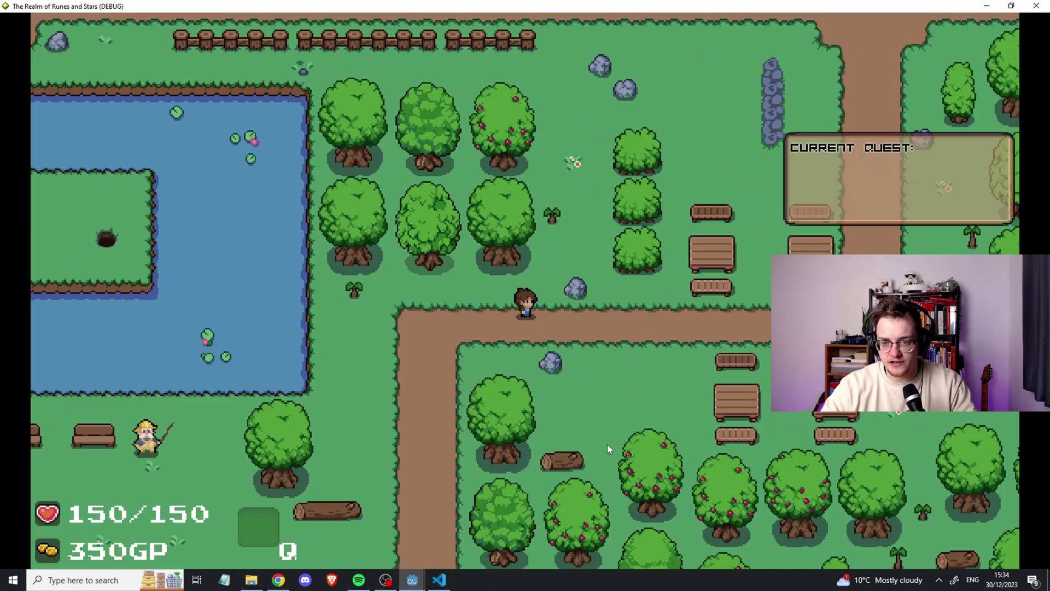
key(w)
key(i)
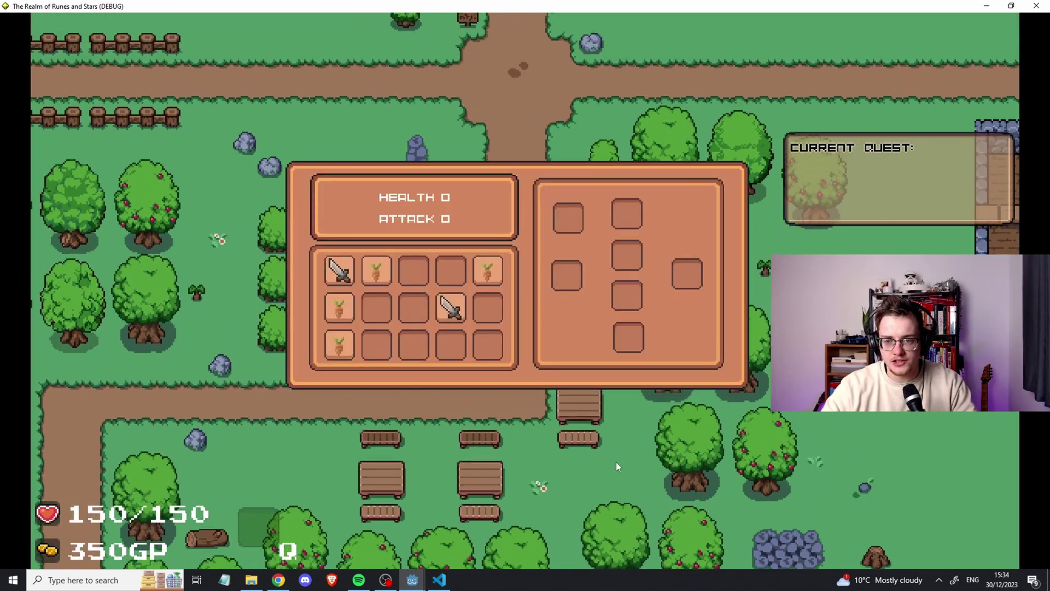
key(d)
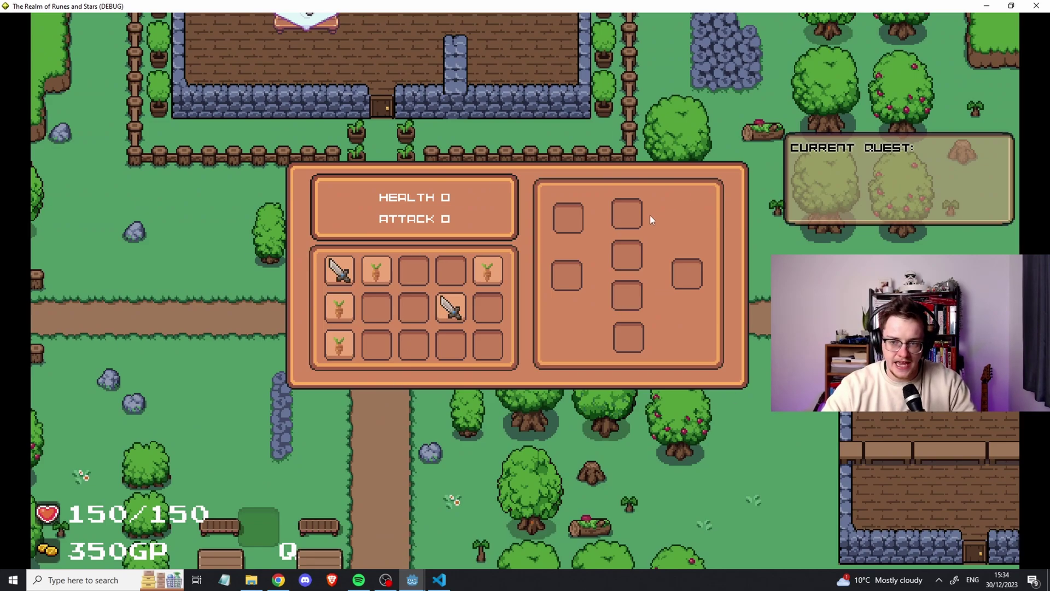
key(d)
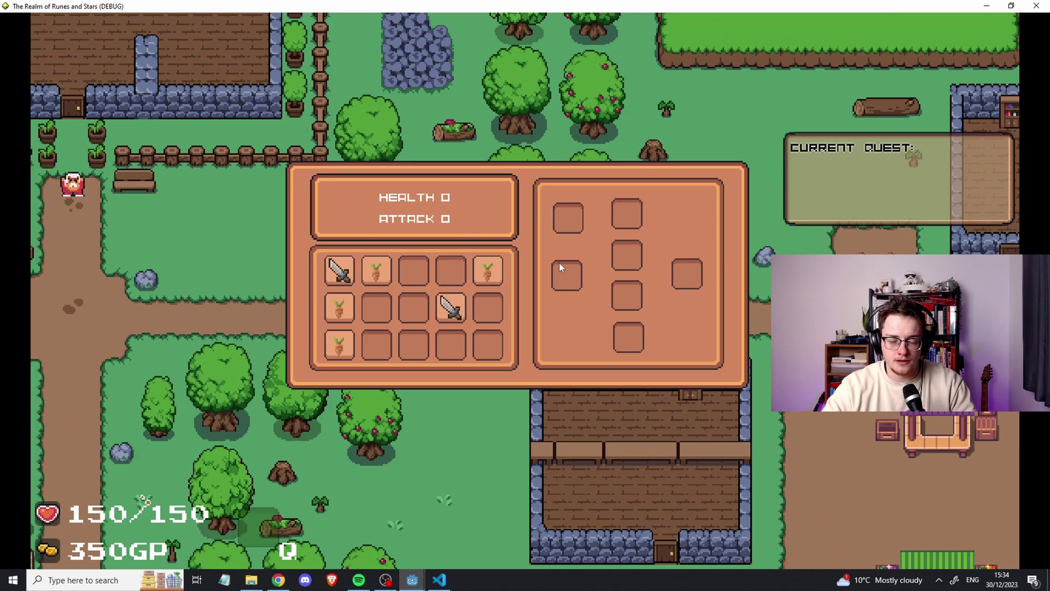
key(d)
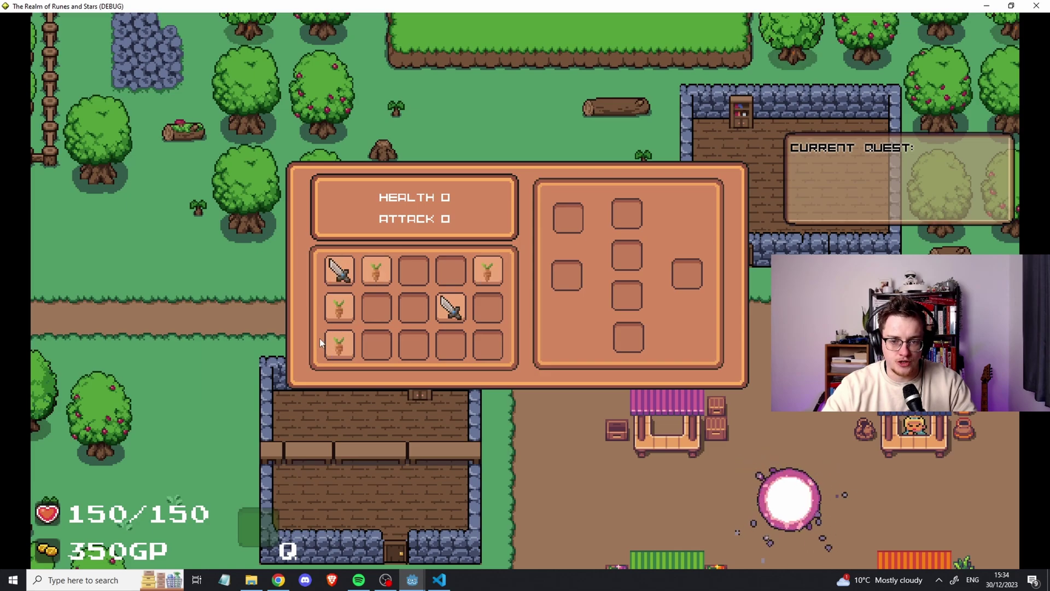
Equip the sword to raise Attack to 5 and move a carrot into the equipment slot.
drag(339, 270, 569, 273)
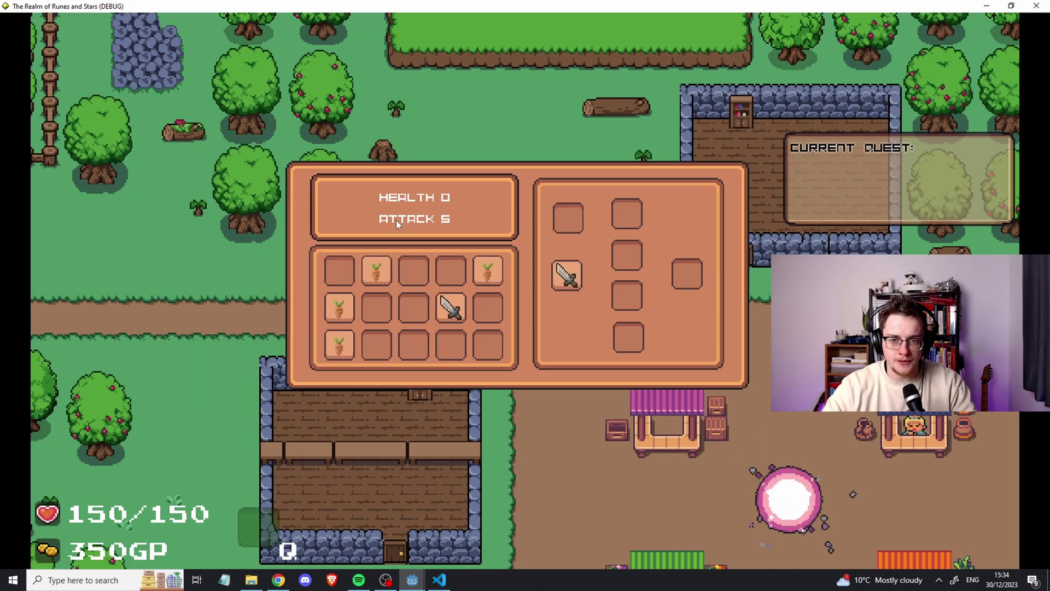
click(376, 275)
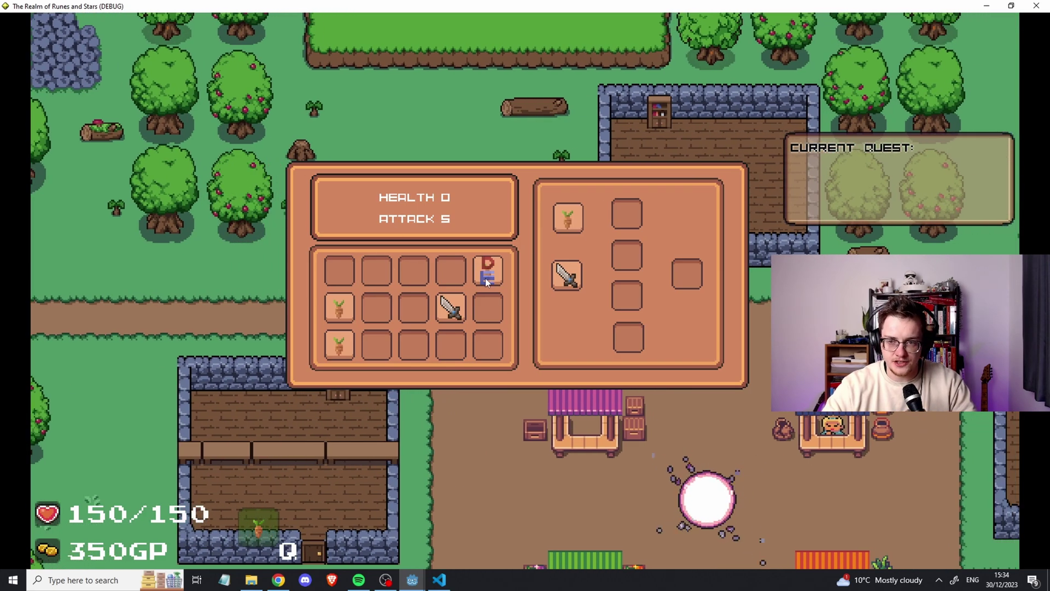
key(d)
key(s)
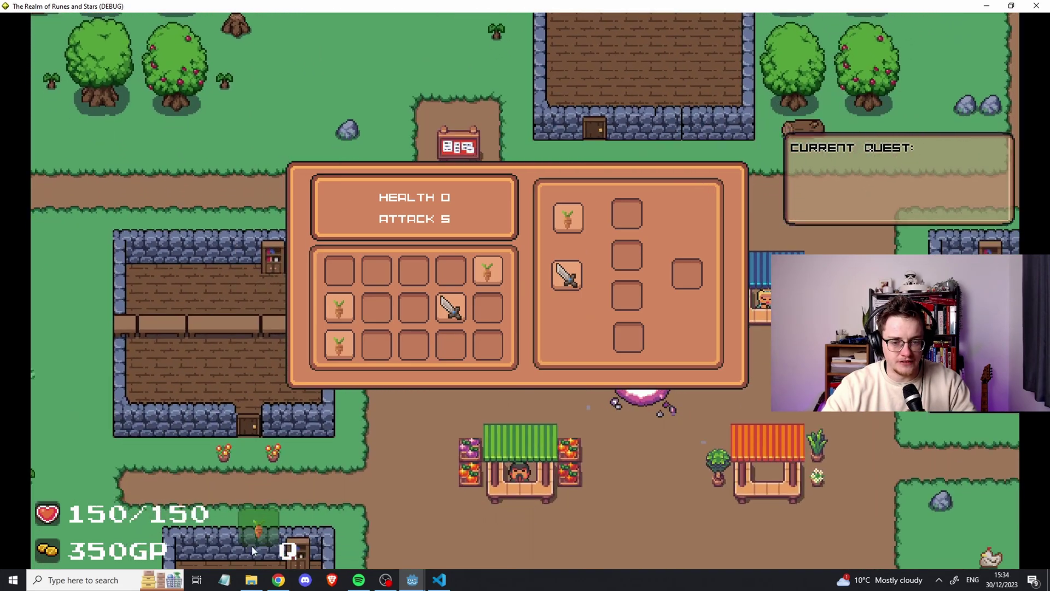
key(w)
key(a)
click(569, 218)
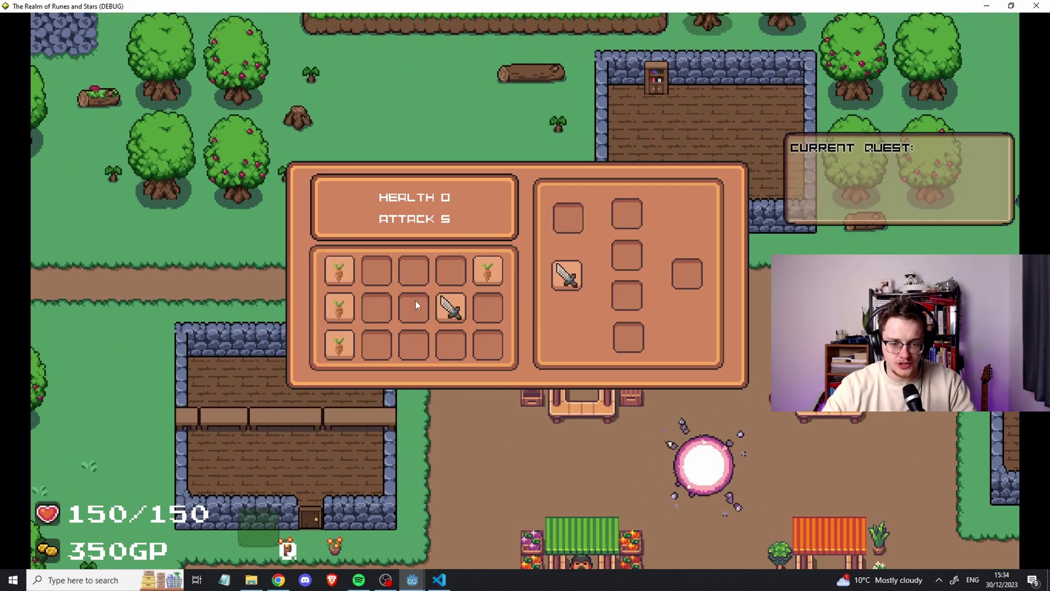
key(w)
key(a)
click(487, 270)
Walk to the green stall and buy the trader's armour for 300 gold.
key(s)
key(d)
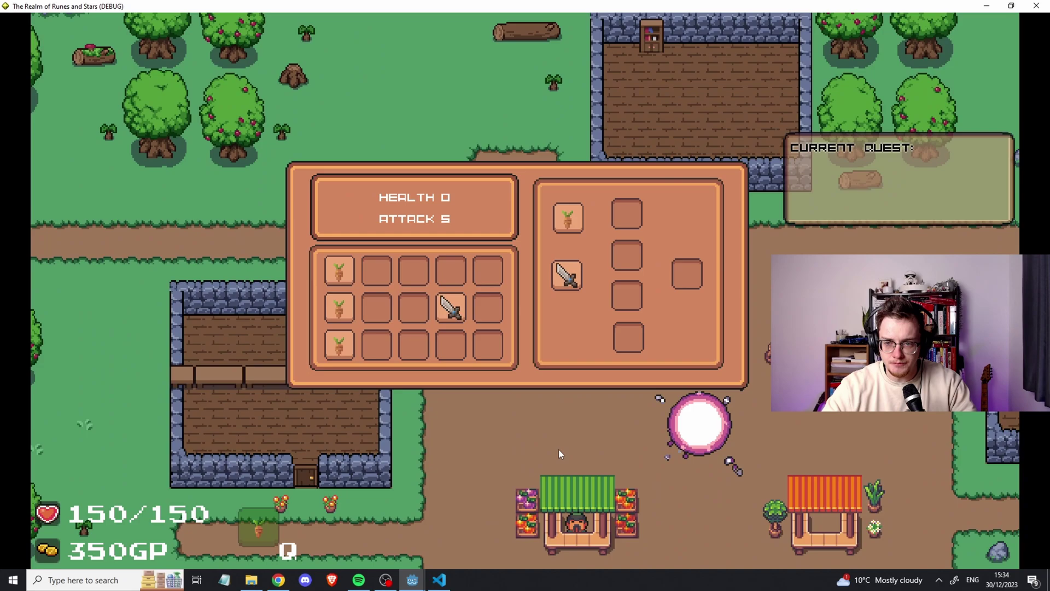
key(i)
key(s)
key(a)
key(d)
key(e)
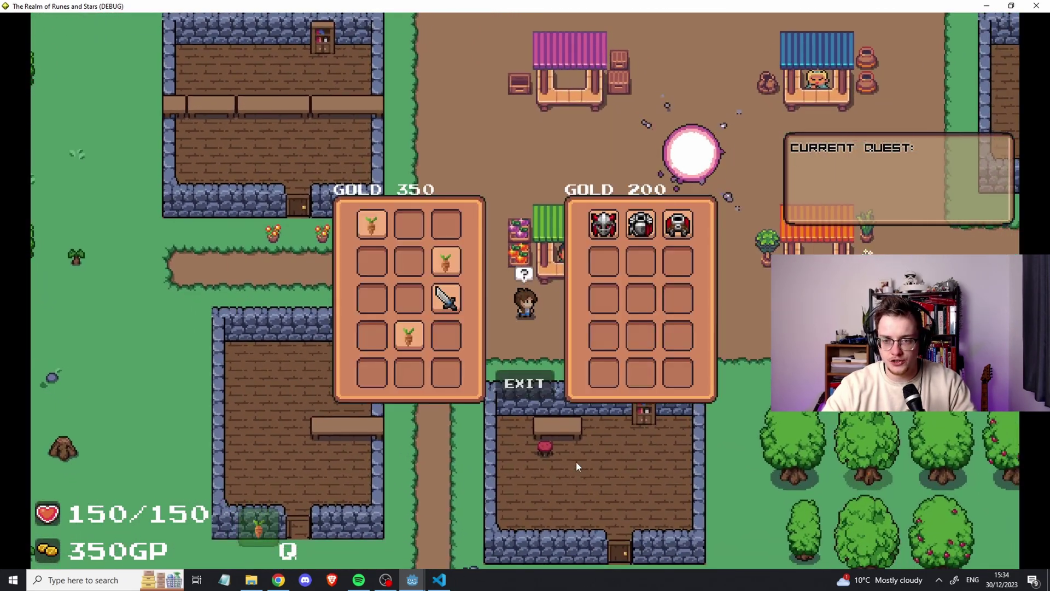
click(640, 224)
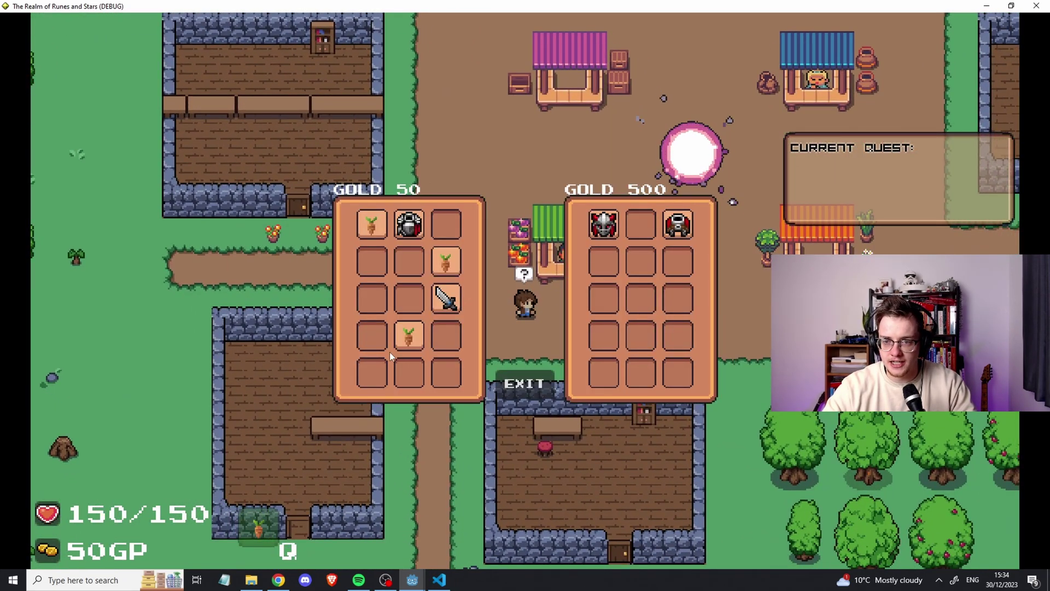
click(549, 387)
Equip the new armour from the inventory, raising health to 180.
key(a)
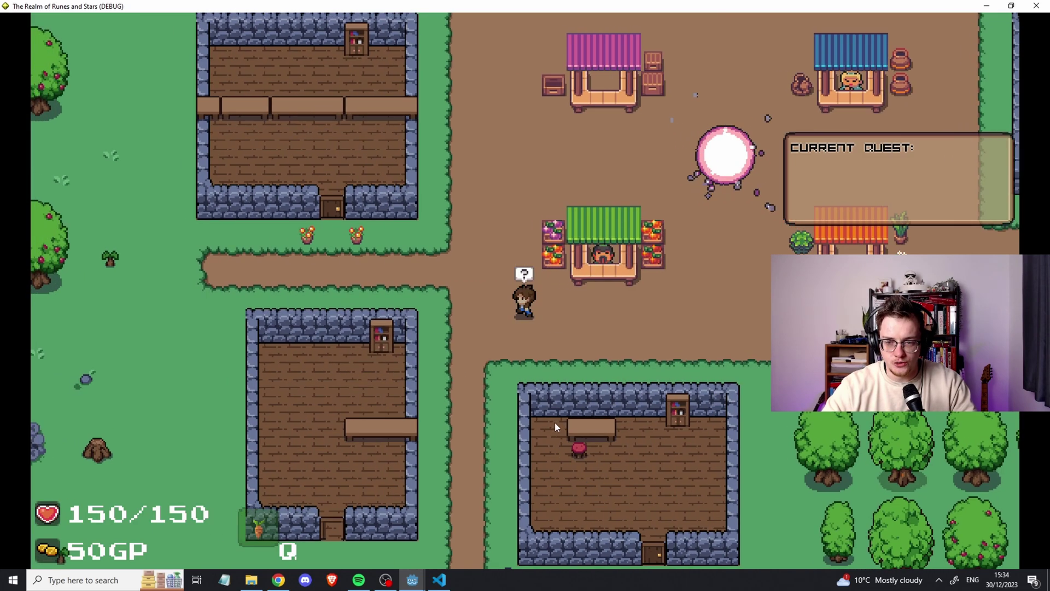
key(w)
key(i)
click(376, 280)
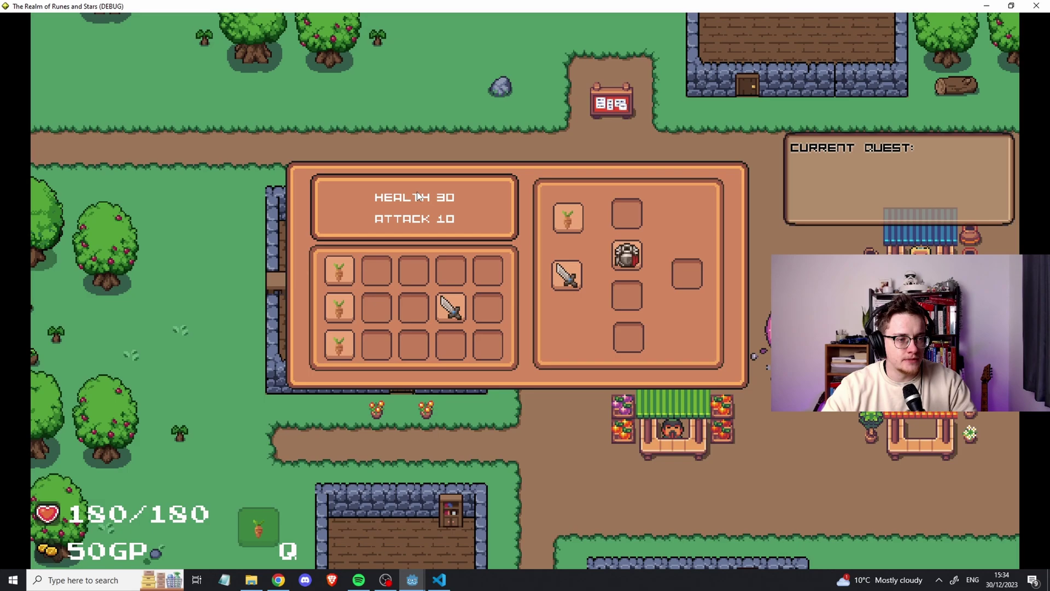
Close the inventory and walk across the town square into the glowing portal's dark arena.
key(i)
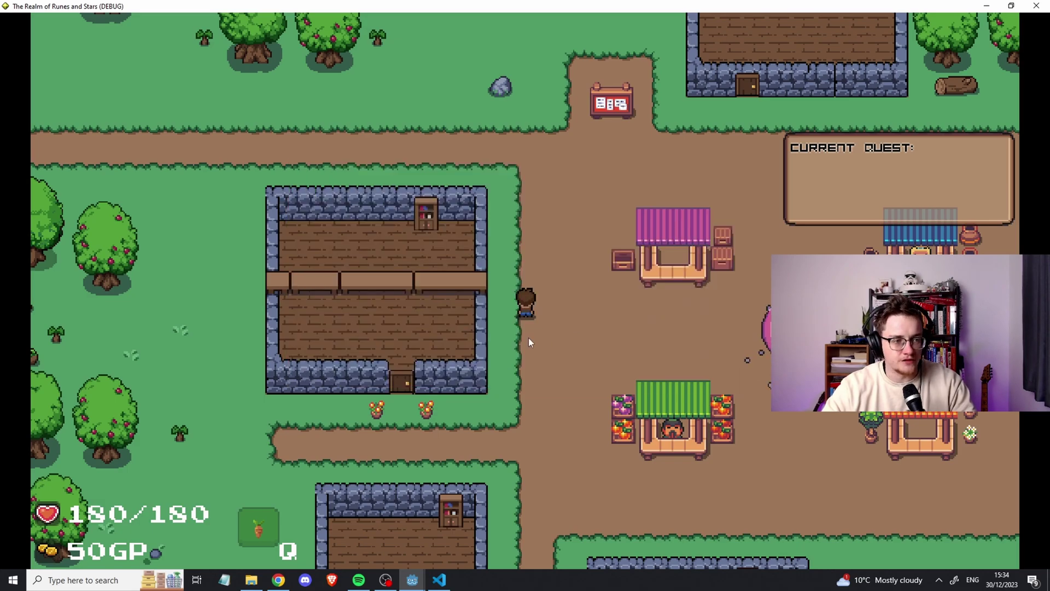
key(s)
key(d)
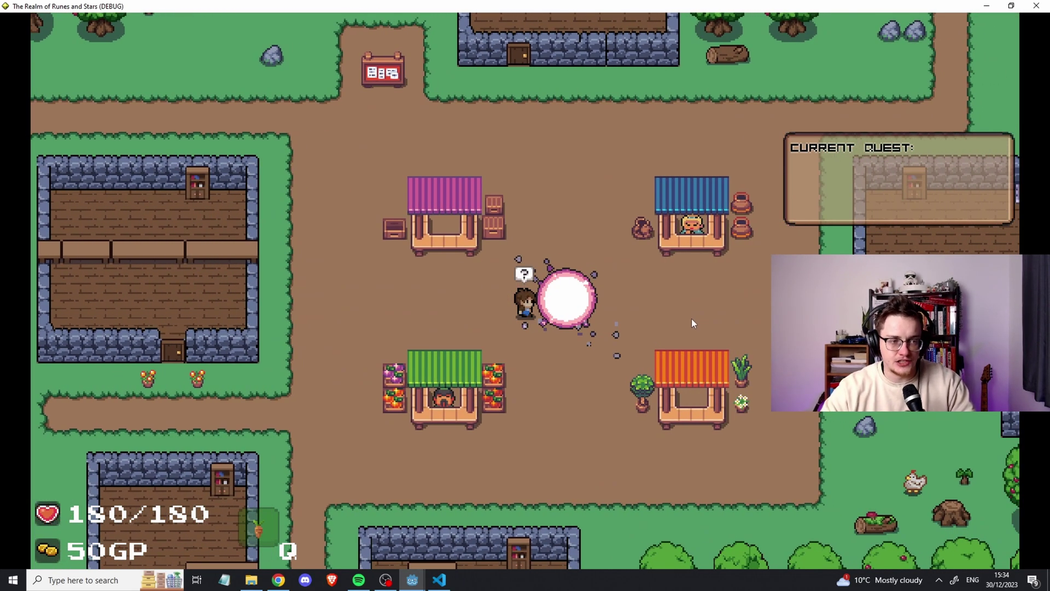
key(e)
key(s)
key(a)
key(d)
Attack the slimes with the sword while dodging around them.
click(692, 312)
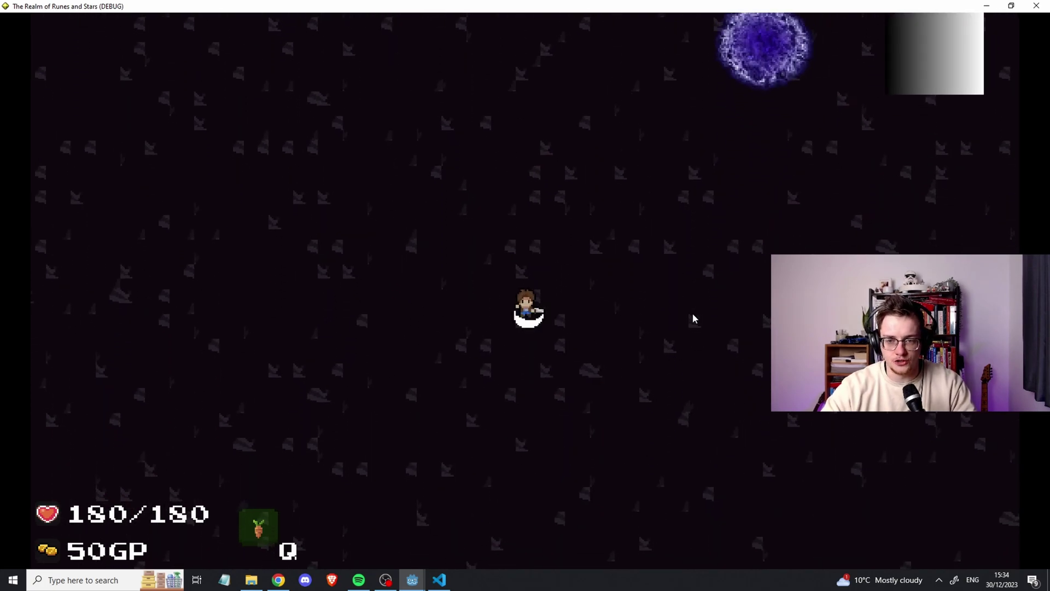
key(d)
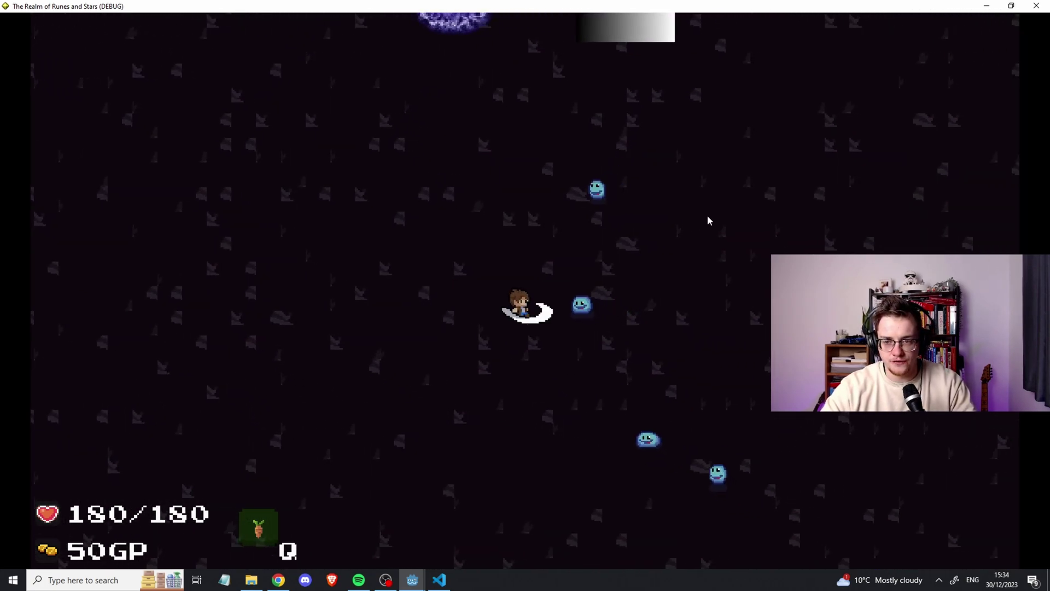
key(a)
key(w)
click(708, 220)
key(s)
key(w)
click(730, 225)
click(751, 227)
key(s)
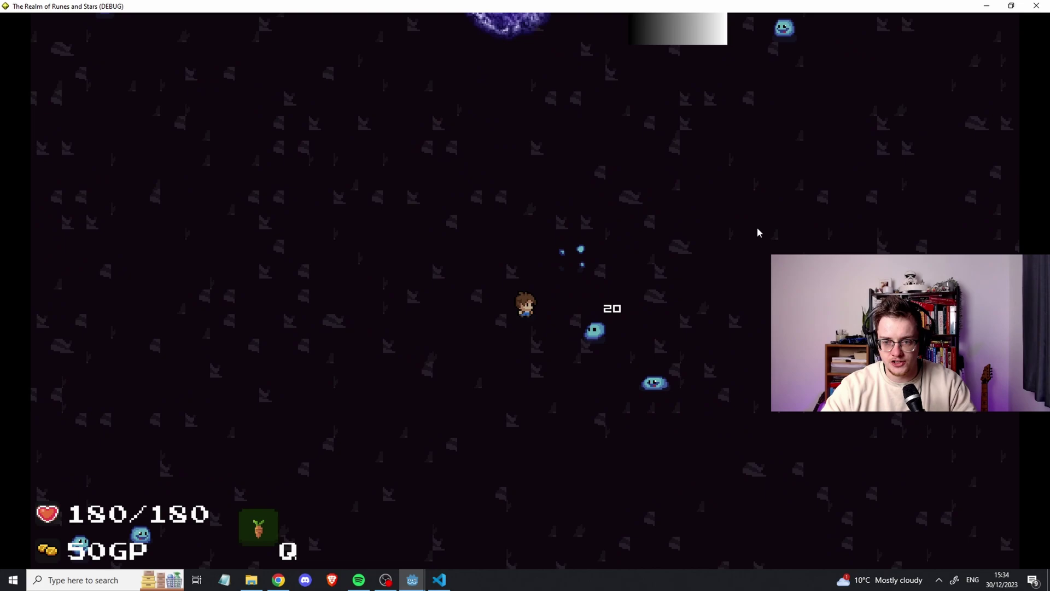
click(758, 229)
Keep circling the arena and striking the slimes.
key(d)
click(771, 224)
key(a)
key(s)
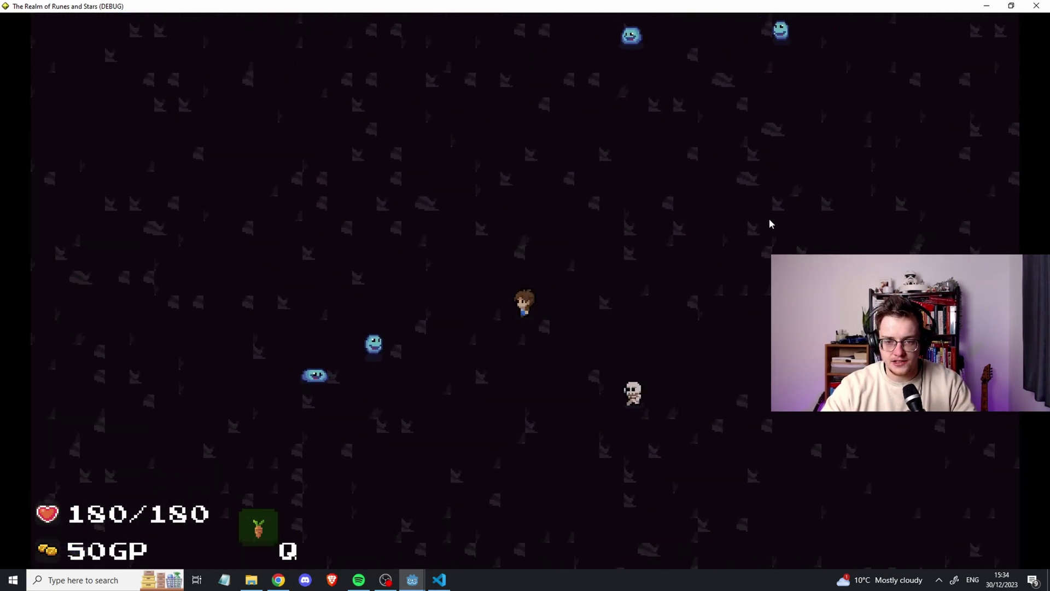
key(a)
click(773, 220)
key(w)
click(775, 221)
key(s)
click(785, 230)
key(d)
key(w)
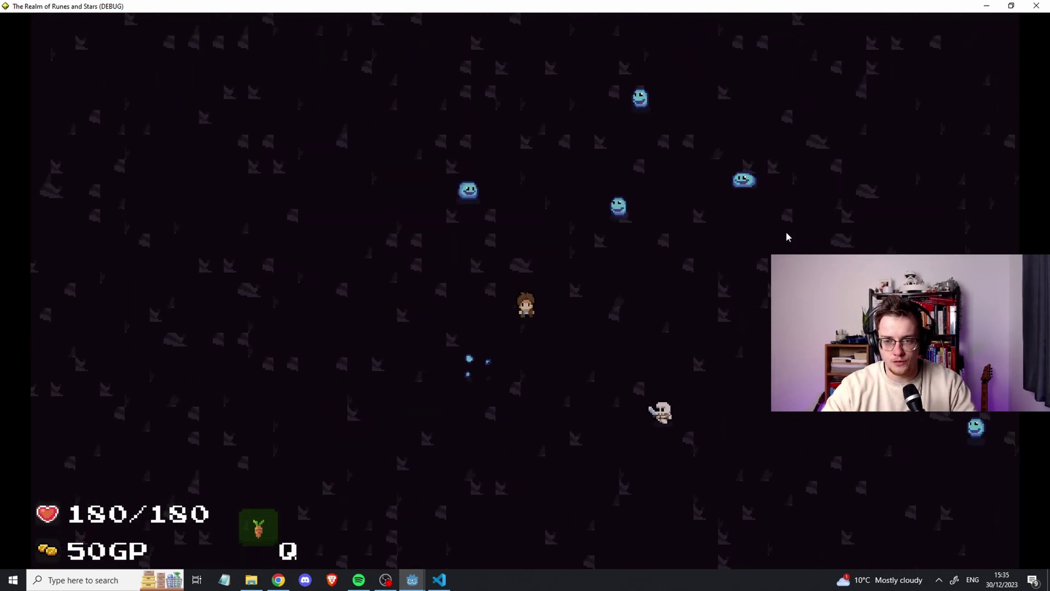
Run away from the chasing enemies across the arena.
key(w)
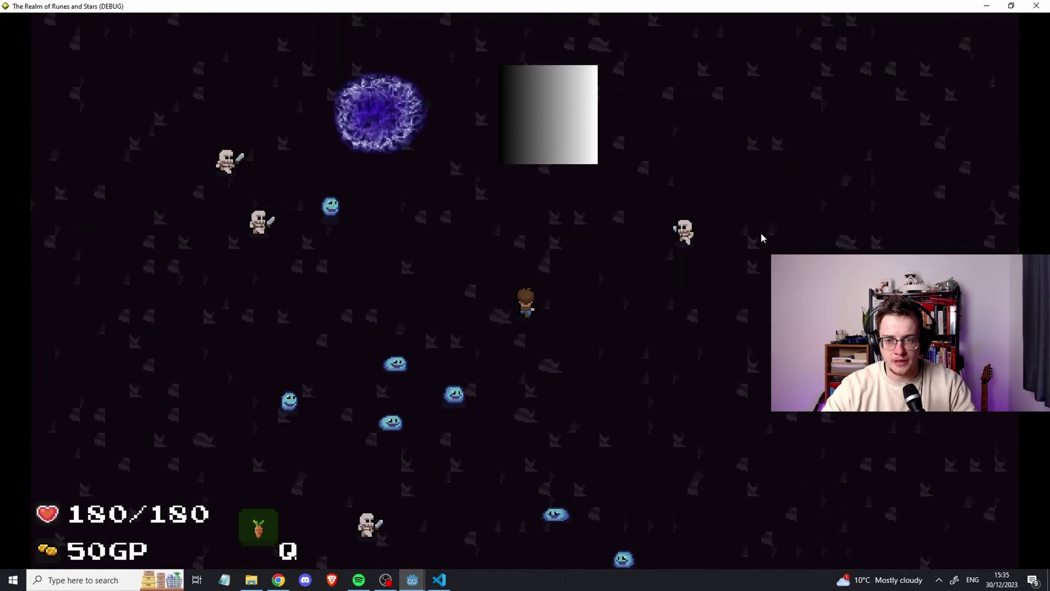
key(d)
key(s)
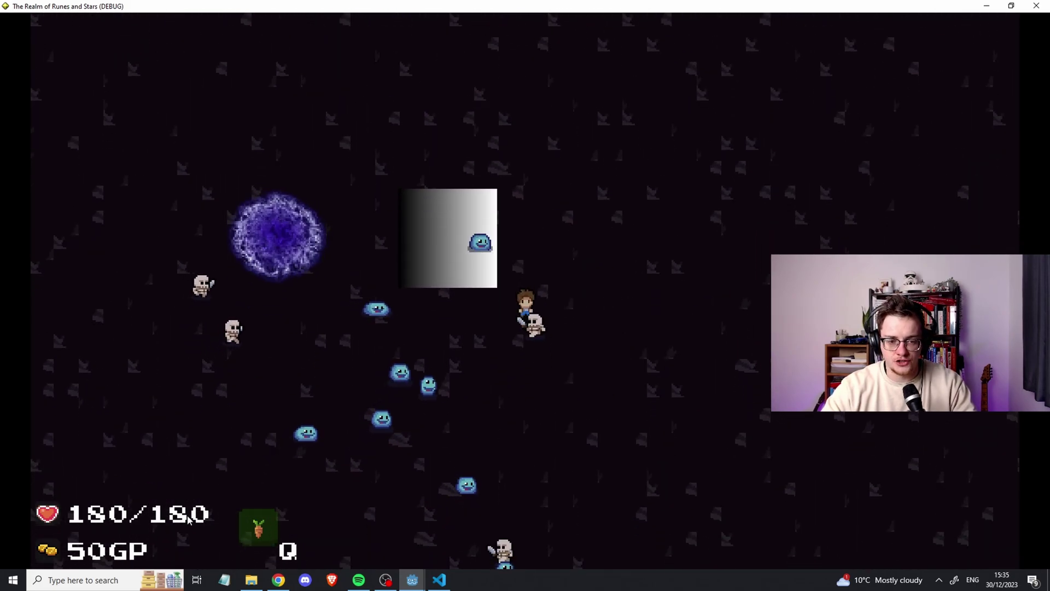
key(d)
key(w)
key(a)
key(d)
key(w)
key(a)
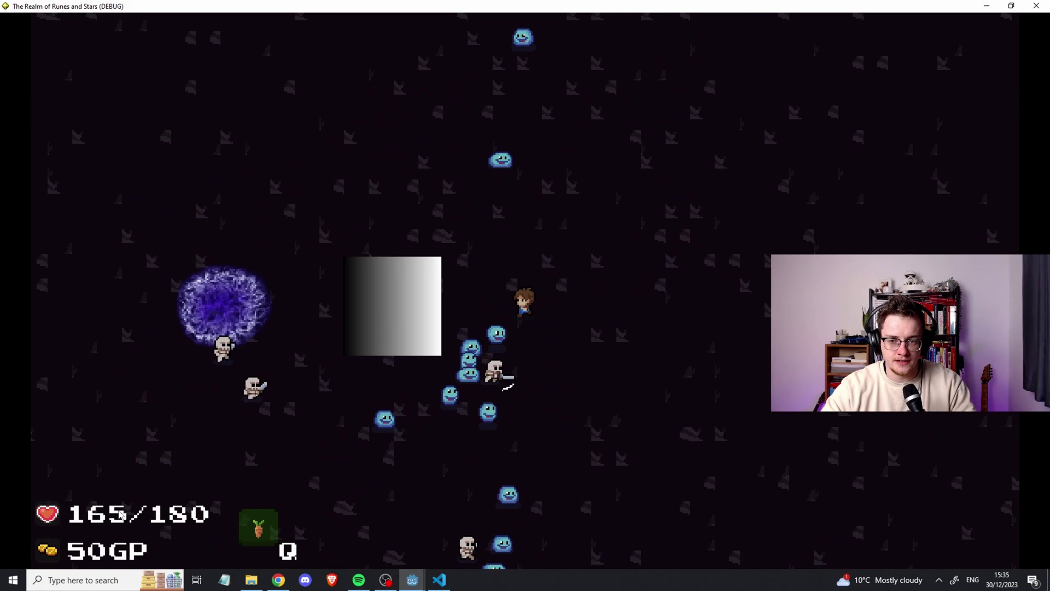
Walk back into the portal, triggering the portal_2.gd 'last_location' error.
key(s)
key(a)
key(w)
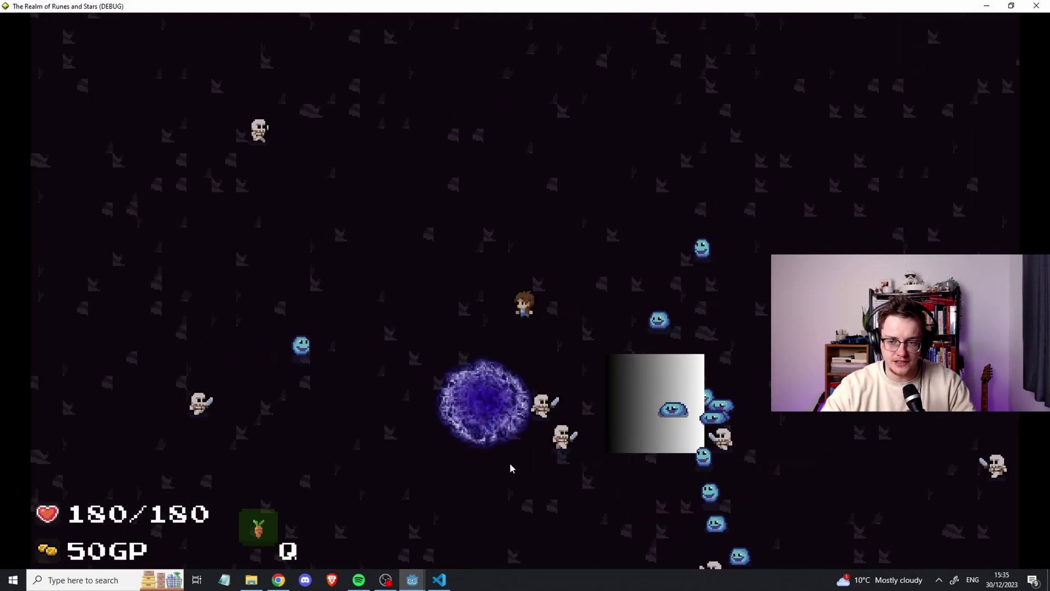
key(w)
key(d)
key(a)
key(s)
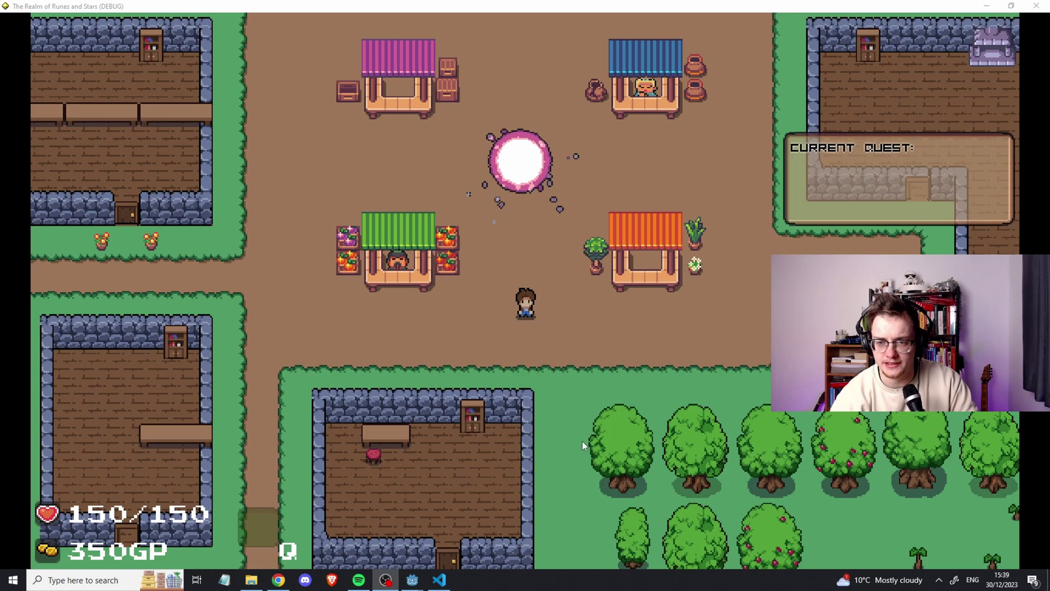
Walk the hero through the pink portal into the dark cave, then back through the purple portal.
key(w)
key(w)
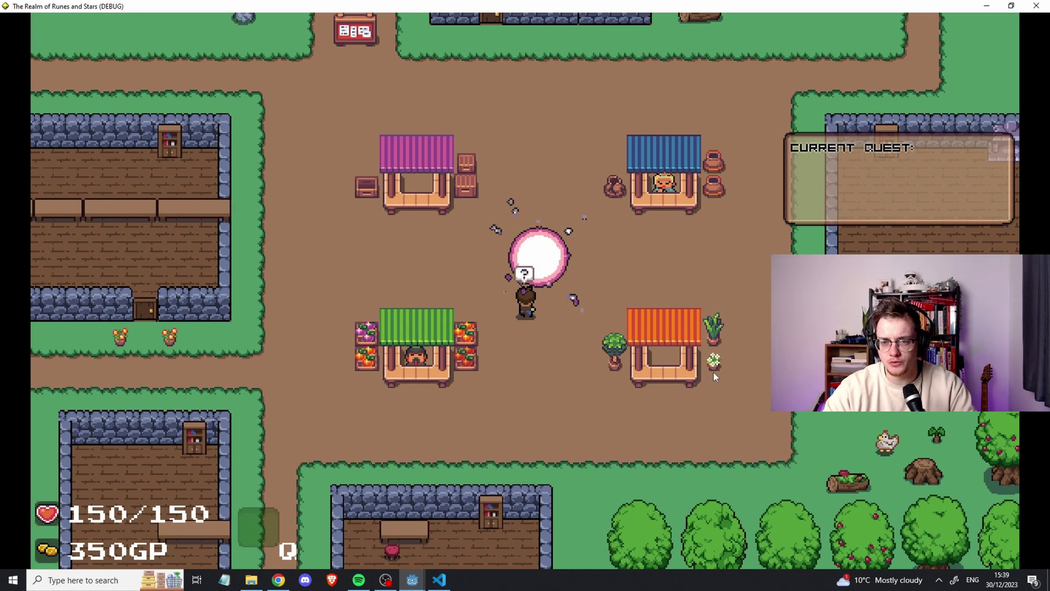
key(e)
key(d)
key(w)
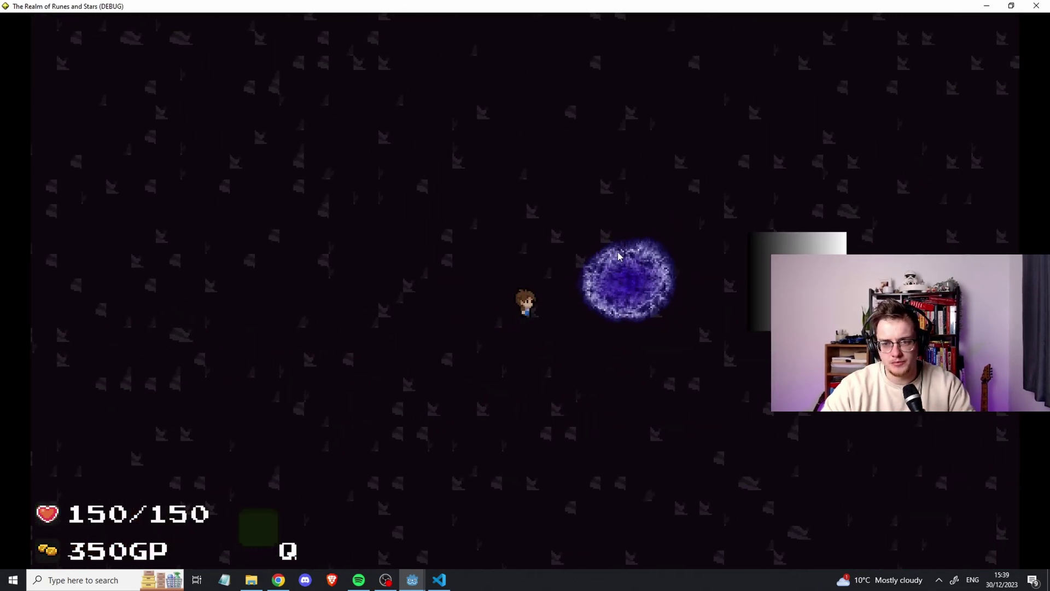
key(e)
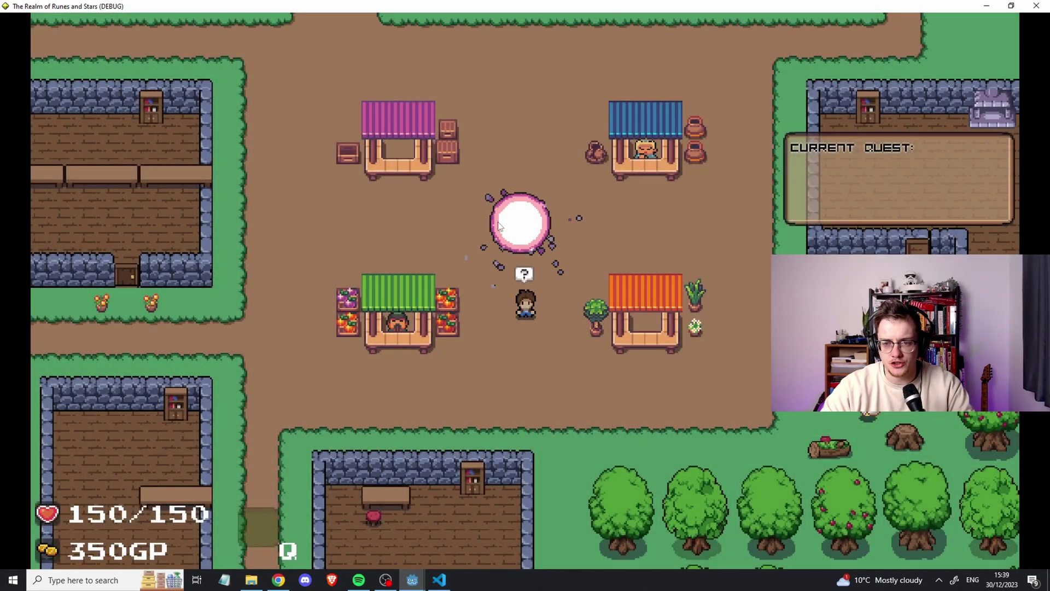
Walk down, left and up the path out of the market, toggling the inventory on the way.
key(s)
key(a)
key(a)
key(w)
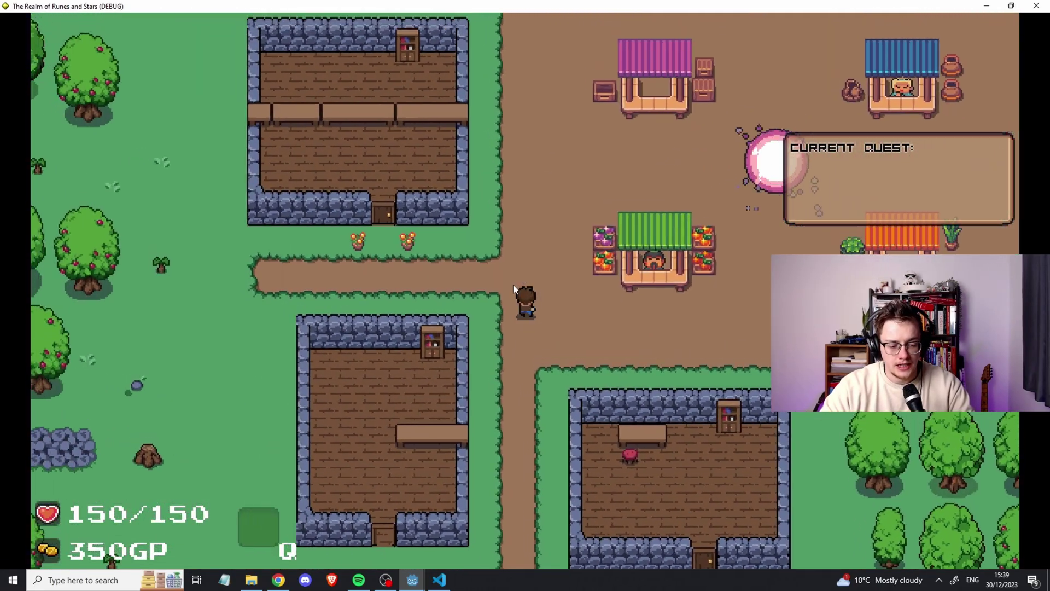
key(i)
key(w)
key(i)
key(a)
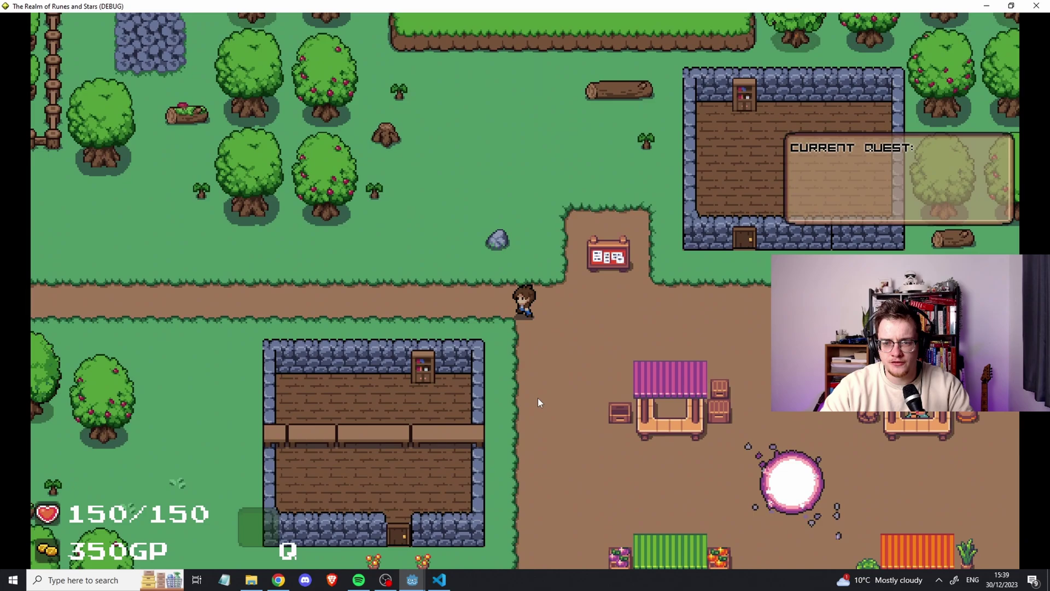
Try attacking unarmed, then equip the sword from the inventory and swing it.
click(510, 371)
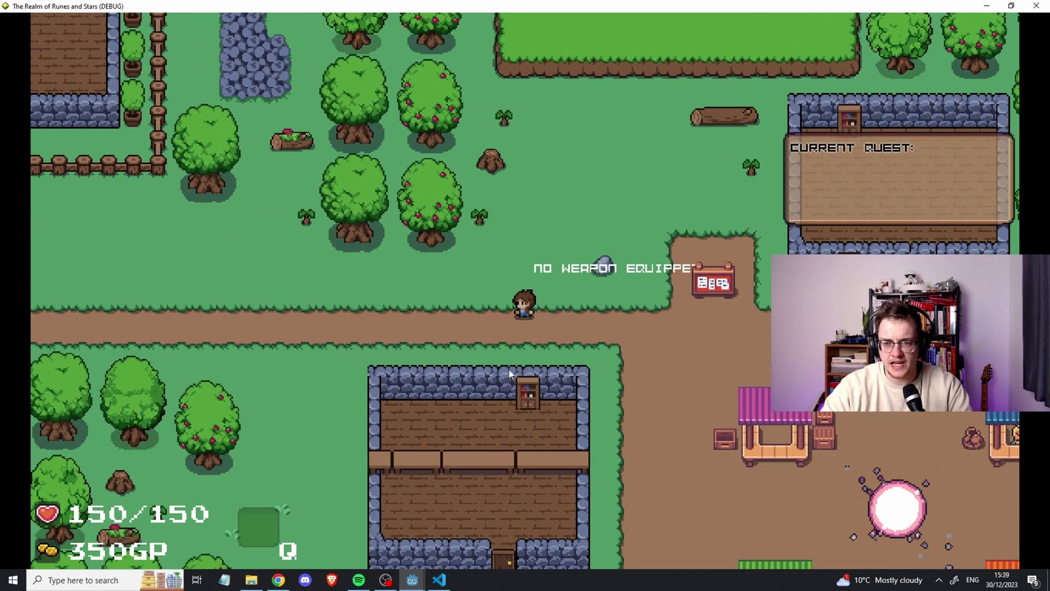
key(i)
key(a)
click(454, 314)
key(i)
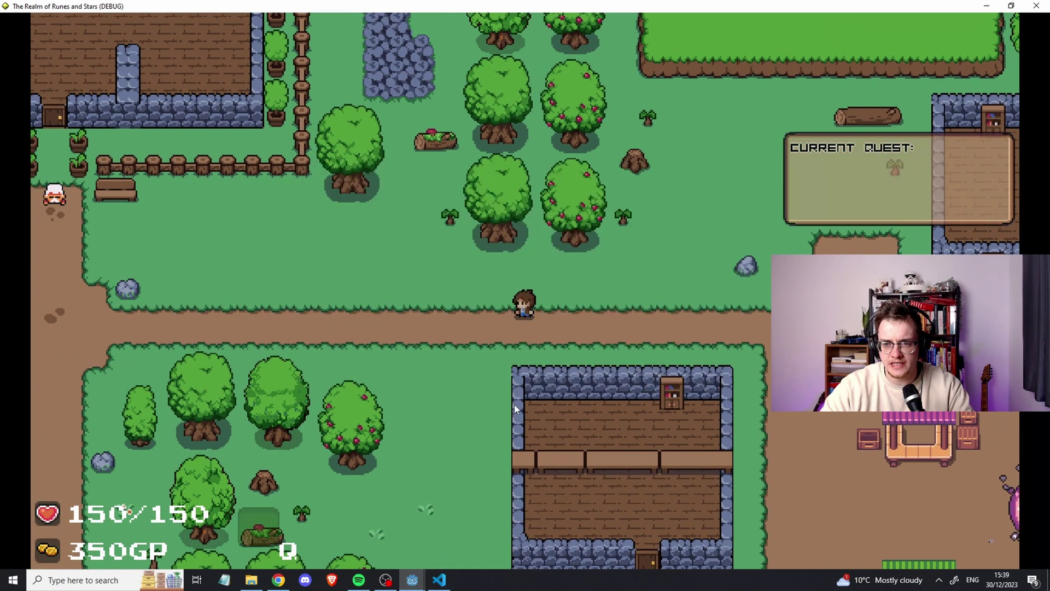
click(517, 403)
Unequip the sword and attack twice to trigger the no-weapon warning.
key(a)
key(i)
click(569, 281)
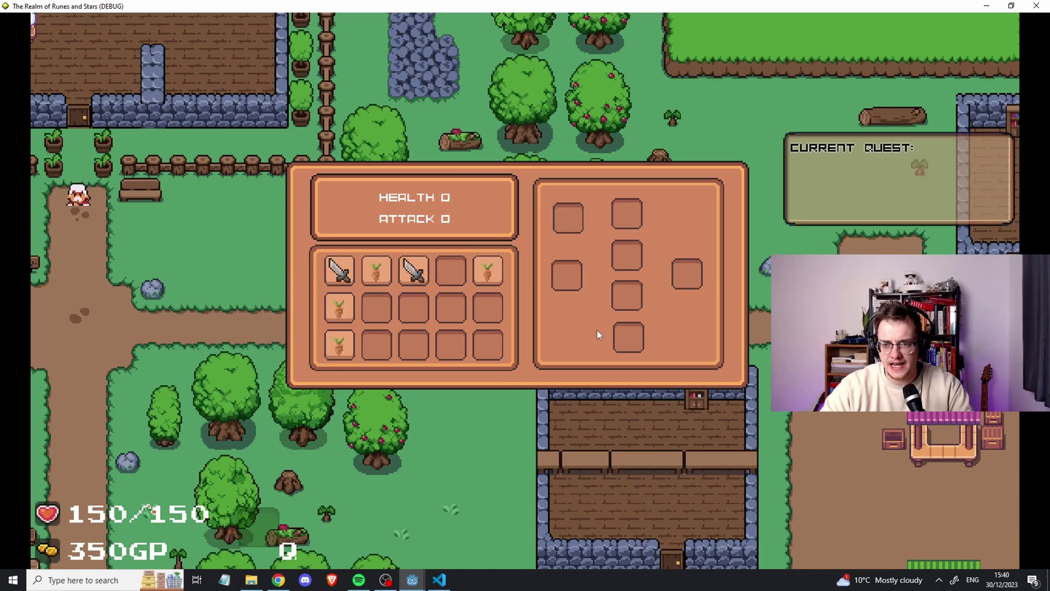
key(i)
click(601, 391)
key(a)
click(601, 392)
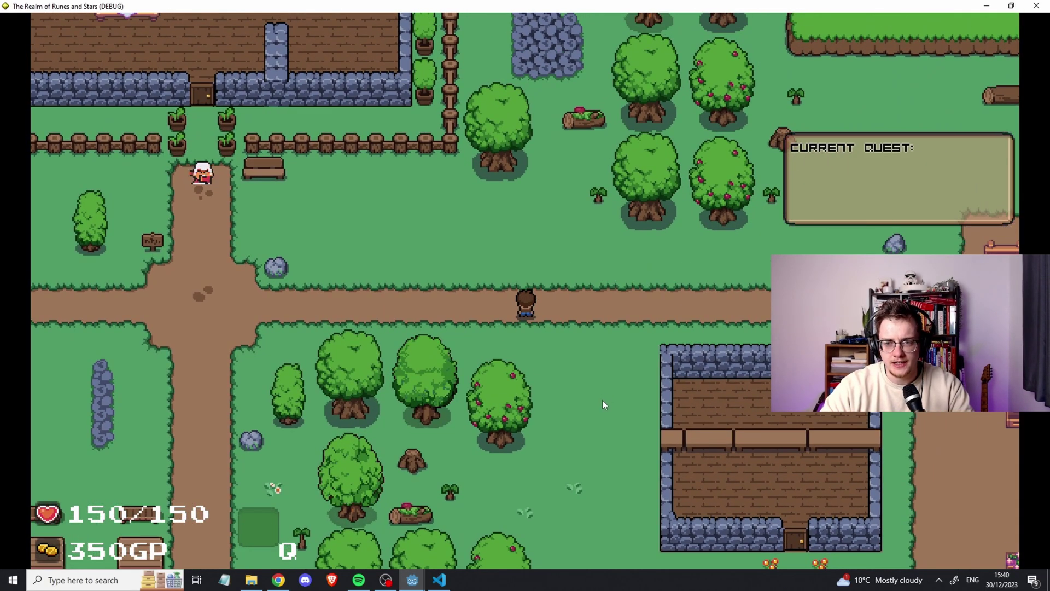
Re-equip the sword from the third inventory slot and keep walking left.
key(i)
click(414, 272)
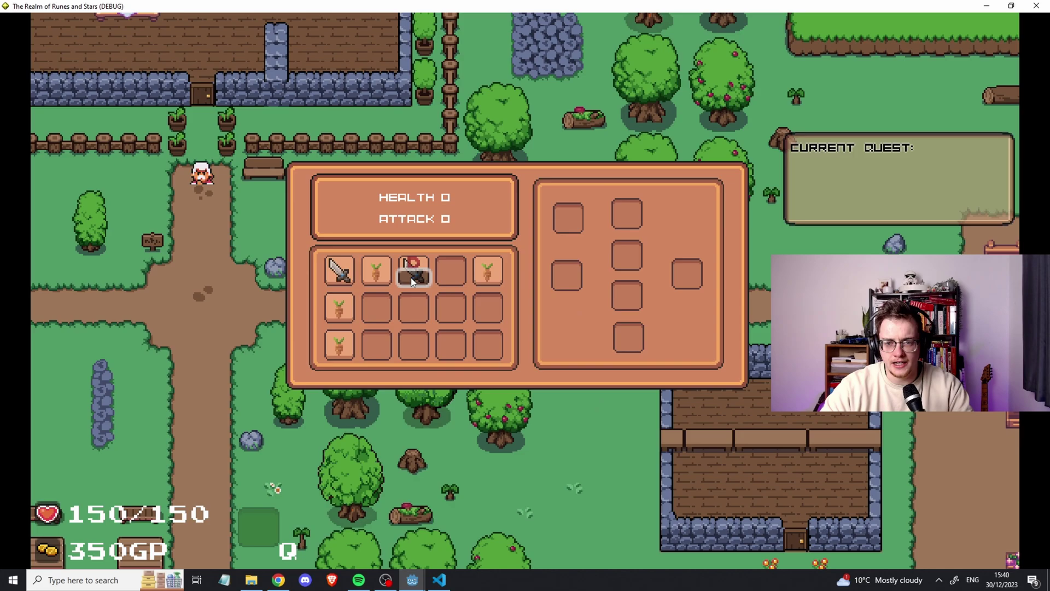
key(i)
key(a)
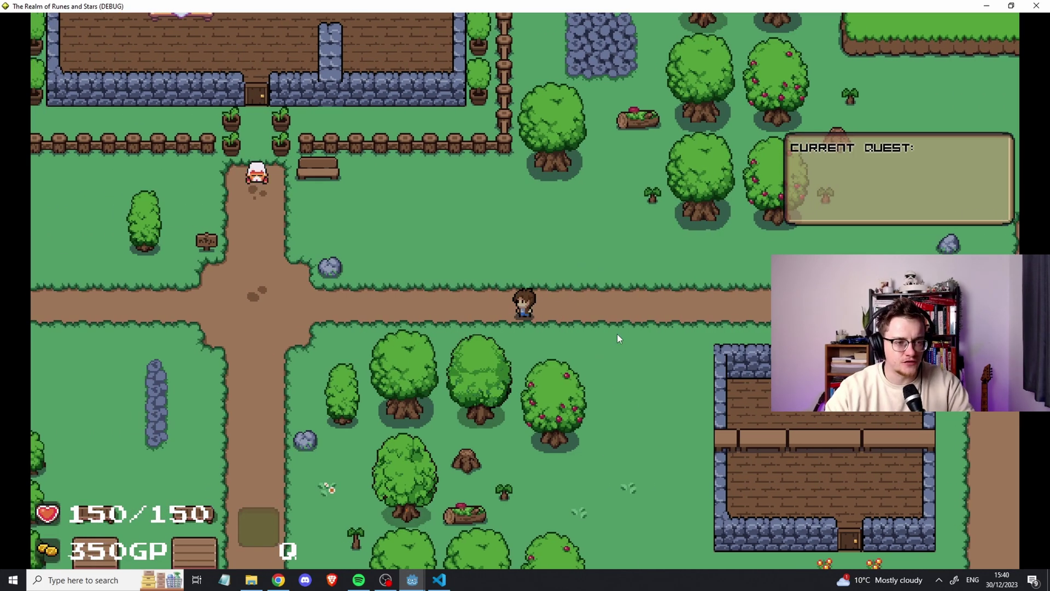
Walk the hero along the path and up toward the house, then back down.
key(a)
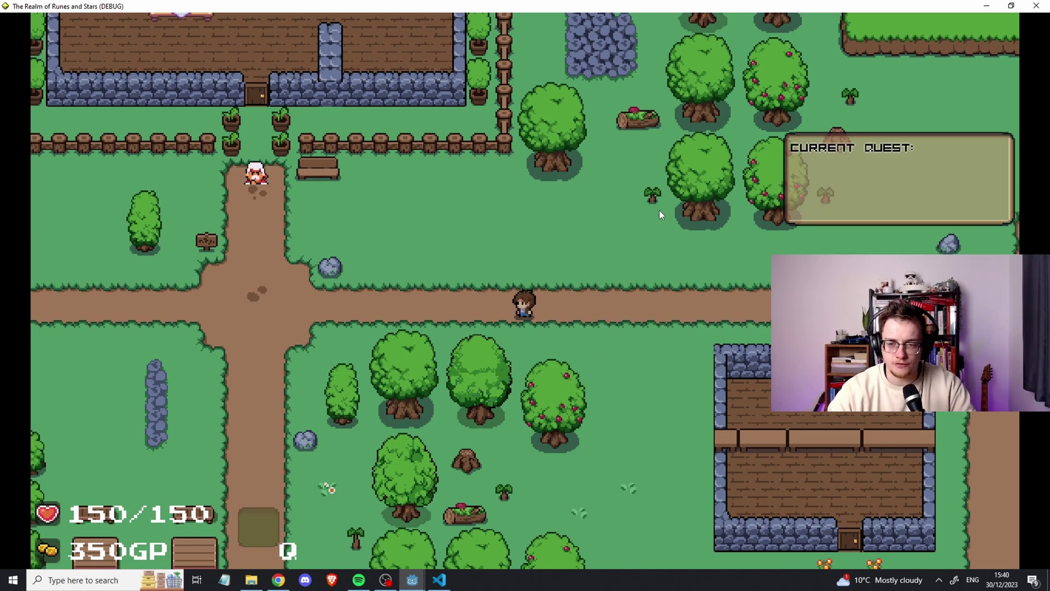
key(d)
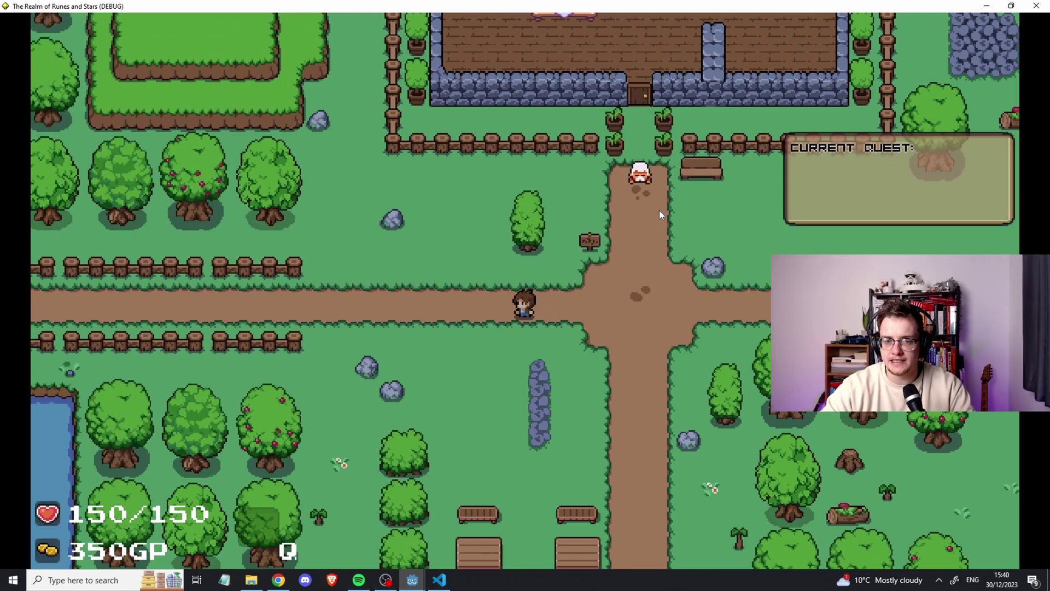
key(w)
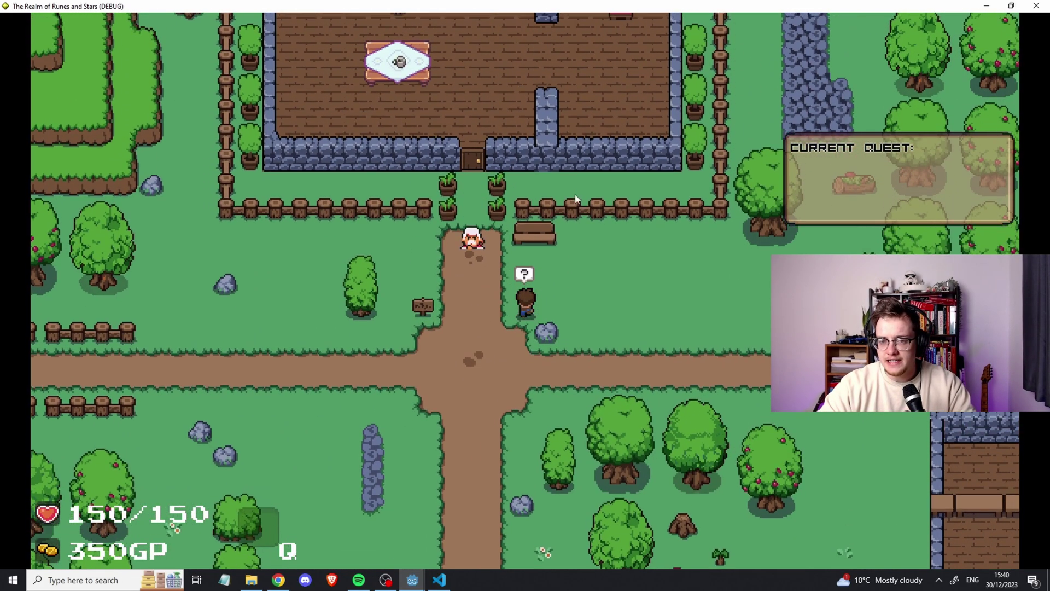
key(a)
key(s)
Walk west and up the side path to the frog king, then back right past the crossroads.
key(a)
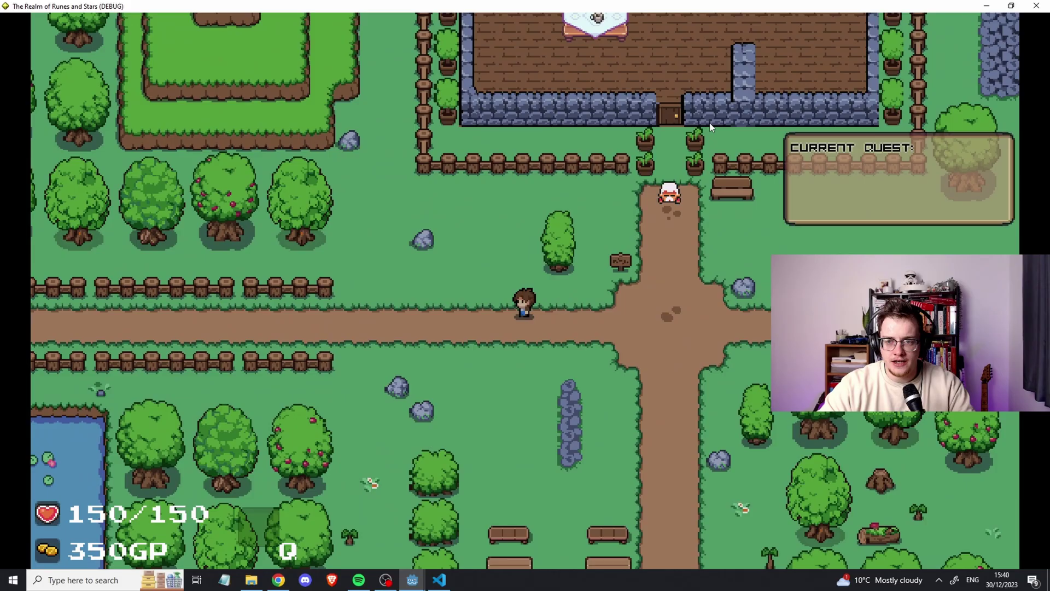
key(a)
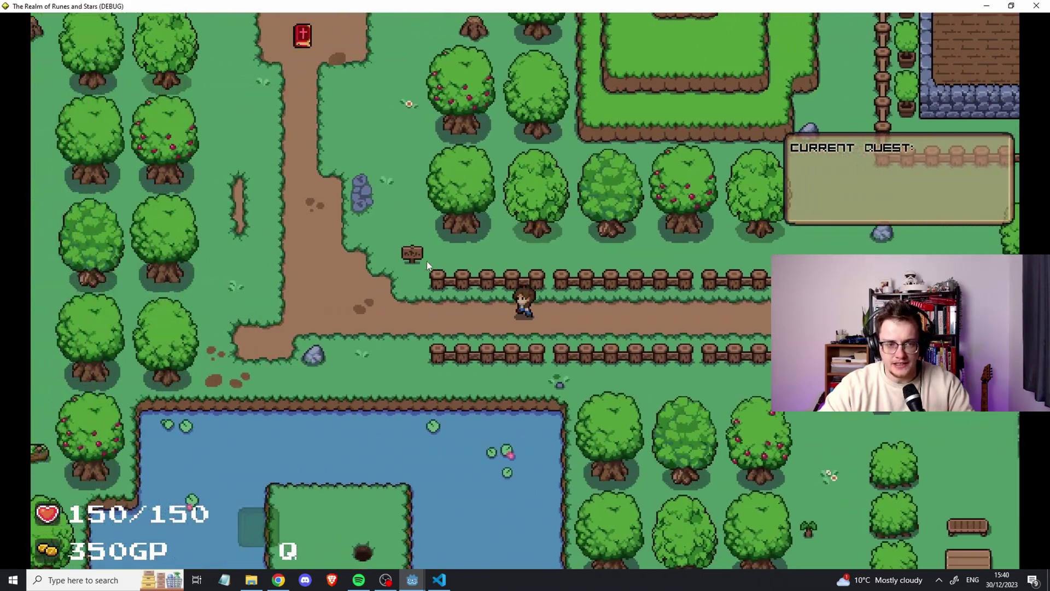
key(w)
key(s)
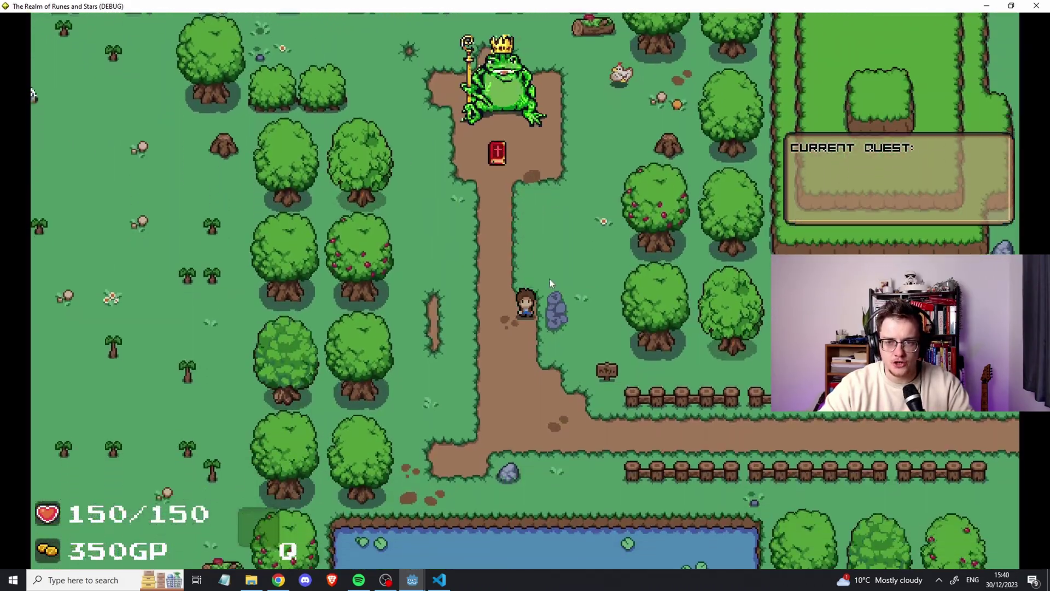
key(d)
key(d)
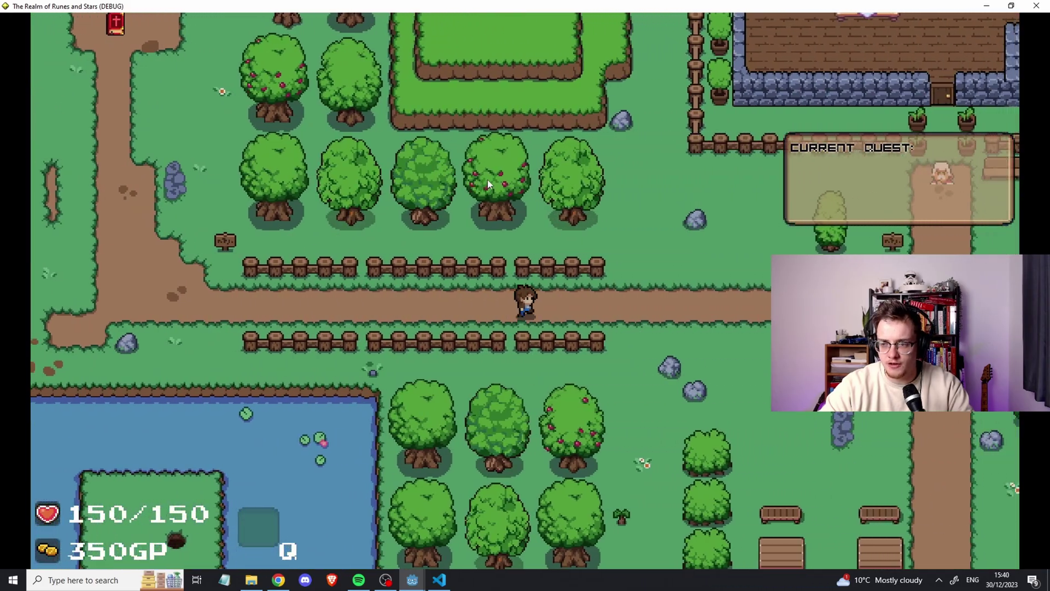
key(d)
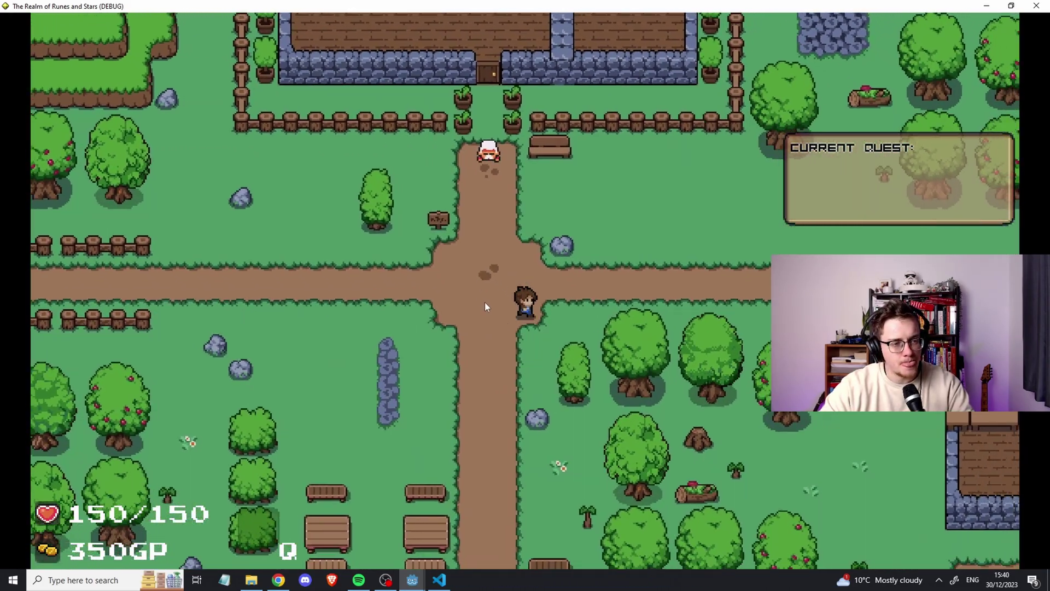
key(d)
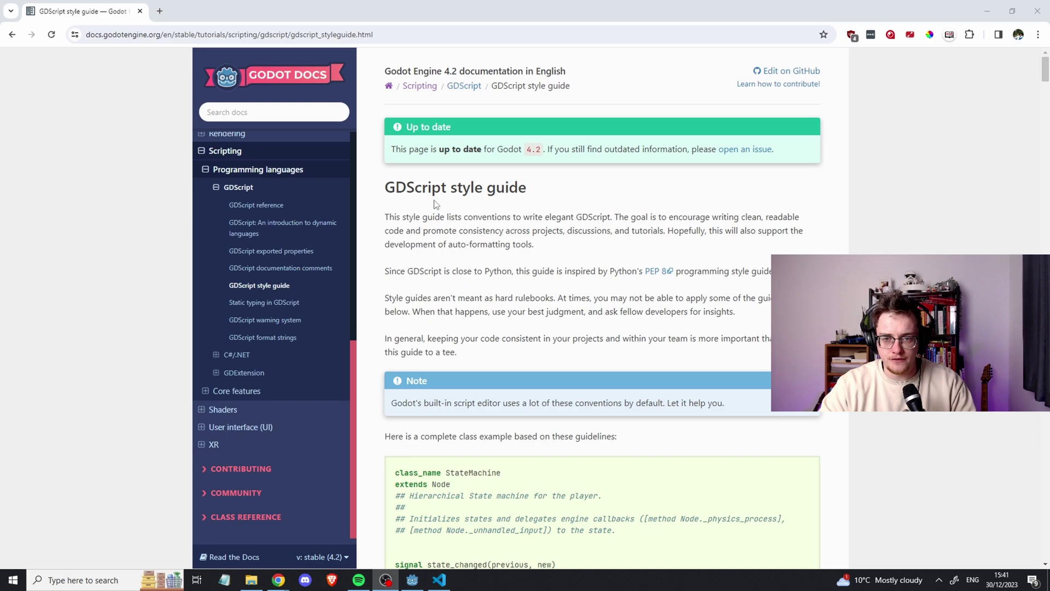
Read the style guide introduction, selecting and deselecting the heading text.
drag(379, 189, 544, 215)
click(534, 189)
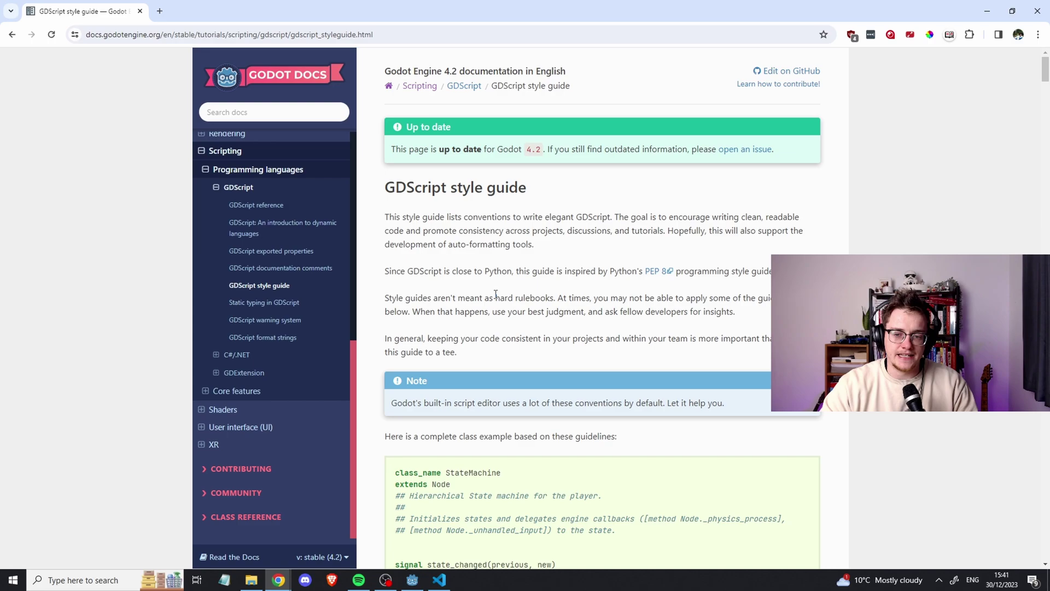
scroll(492, 292, down, 2)
scroll(477, 291, up, 2)
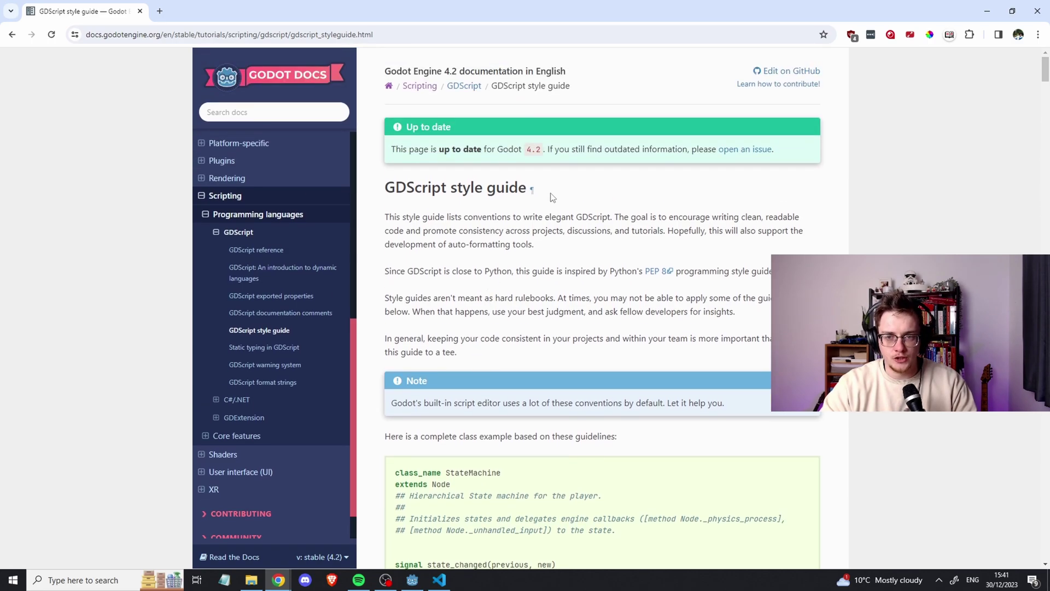
drag(551, 194, 384, 192)
click(429, 228)
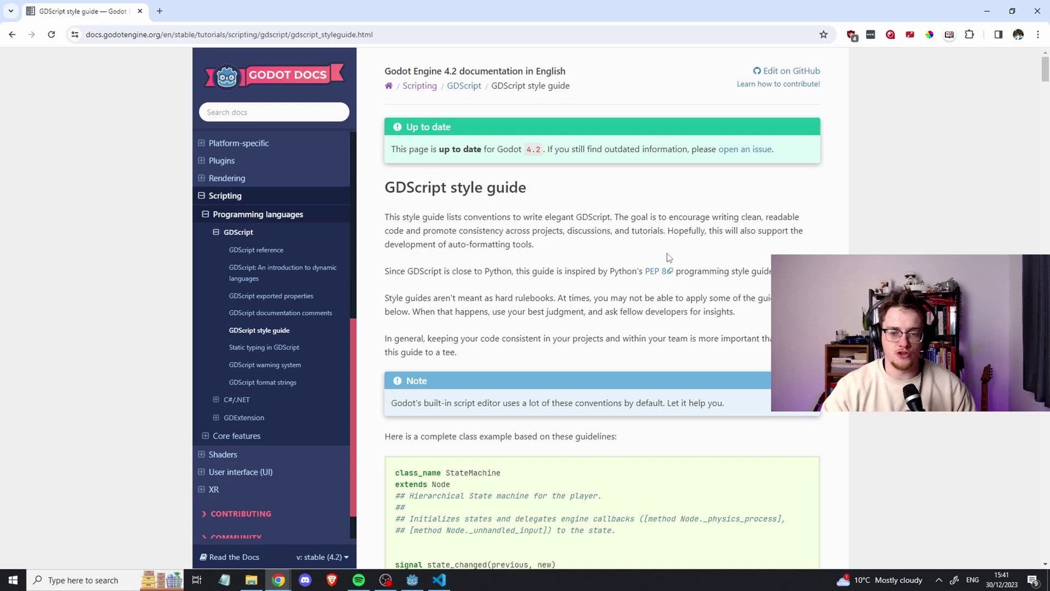
Scroll down to the complete StateMachine class example code block.
scroll(663, 335, down, 3)
scroll(613, 358, down, 2)
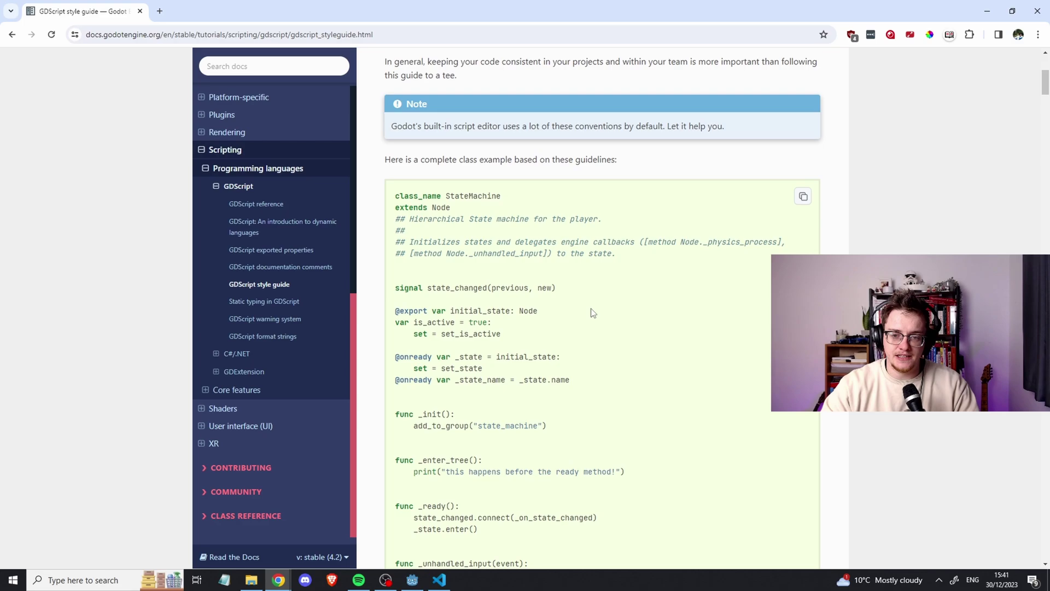
scroll(593, 313, down, 2)
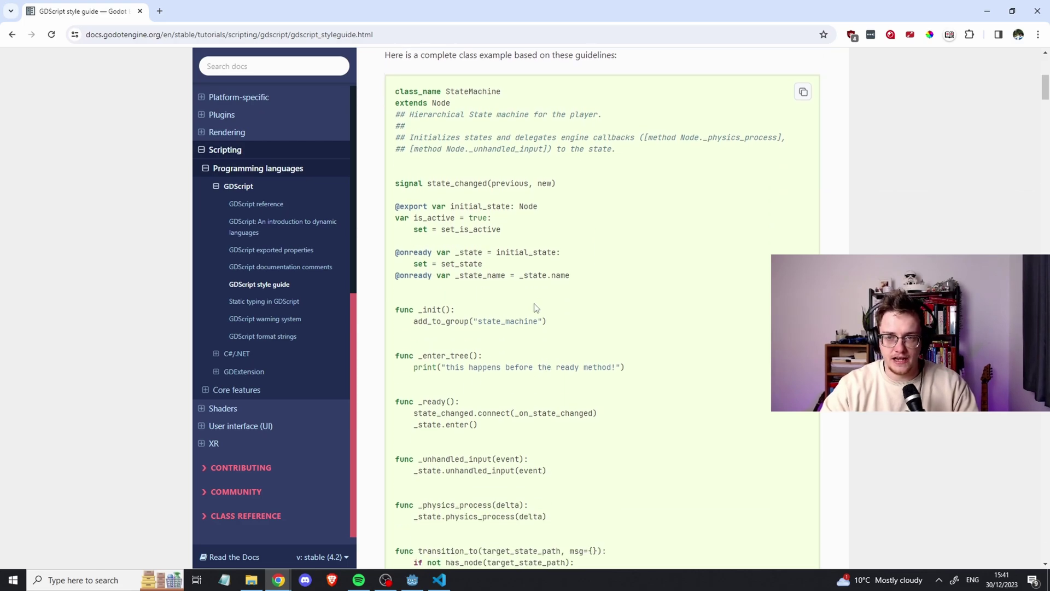
scroll(478, 247, up, 2)
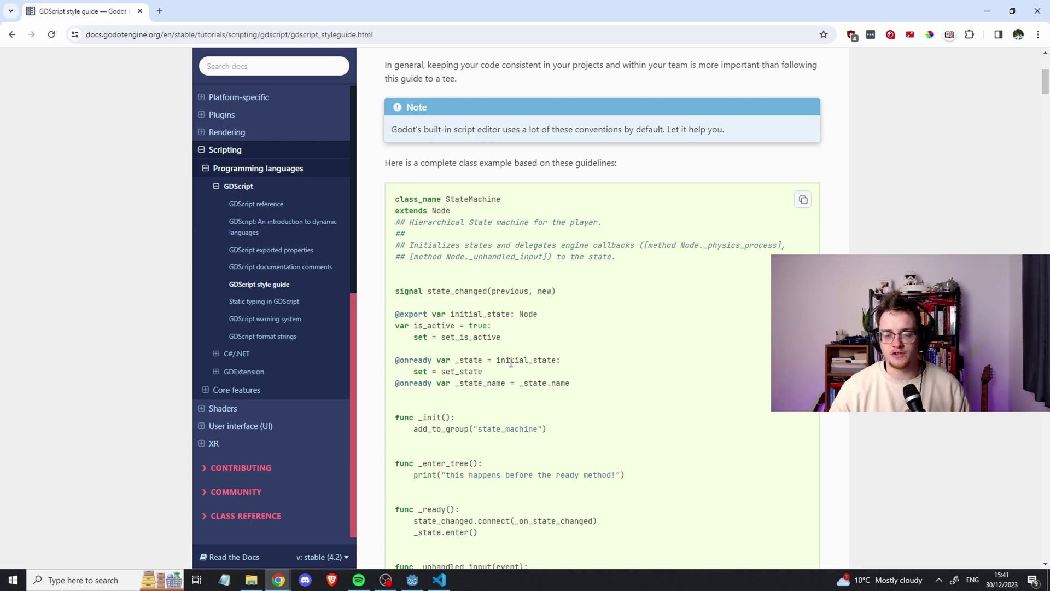
Select the word state_changed in the signal line and review the class example.
double_click(469, 294)
scroll(708, 363, down, 7)
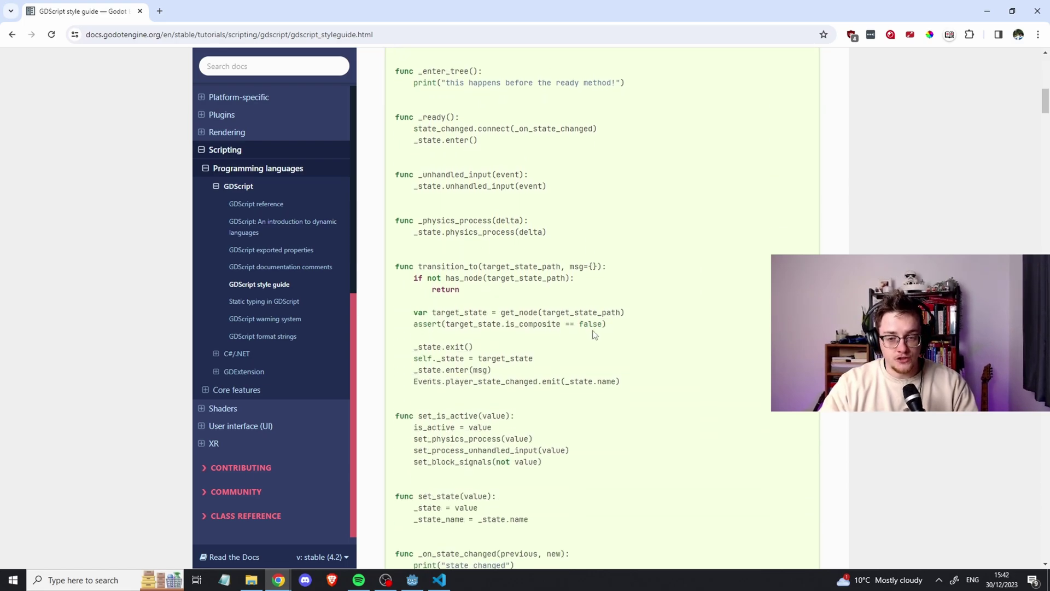
scroll(594, 334, down, 3)
scroll(548, 369, up, 1)
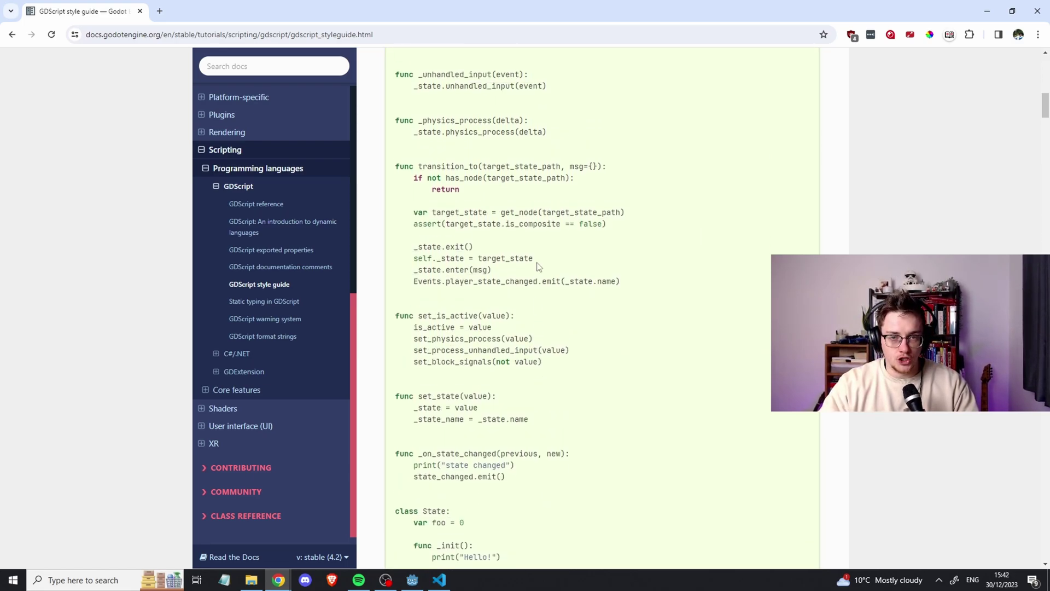
scroll(521, 329, up, 7)
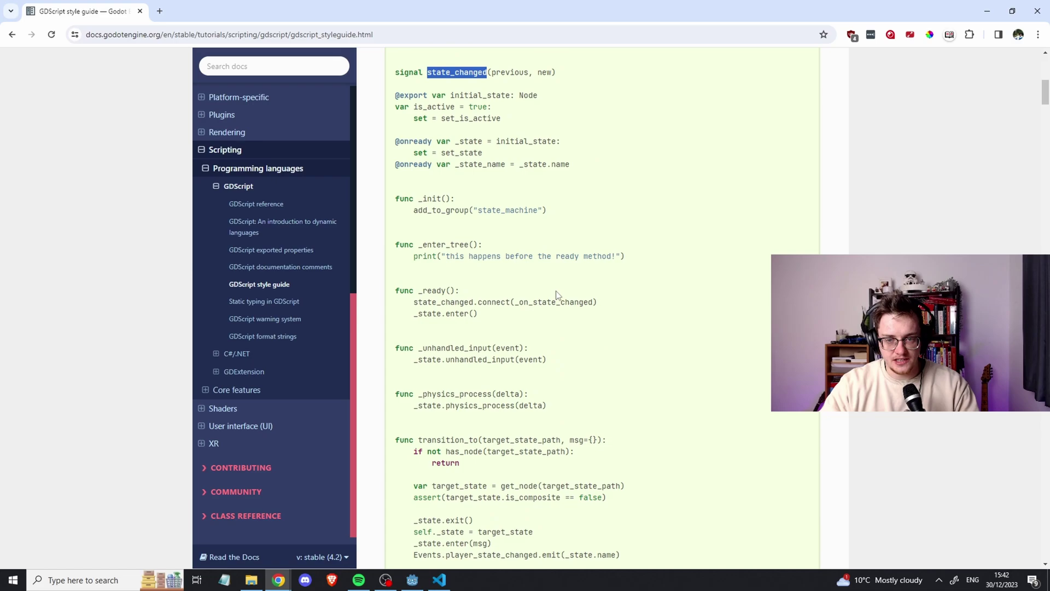
scroll(547, 293, up, 1)
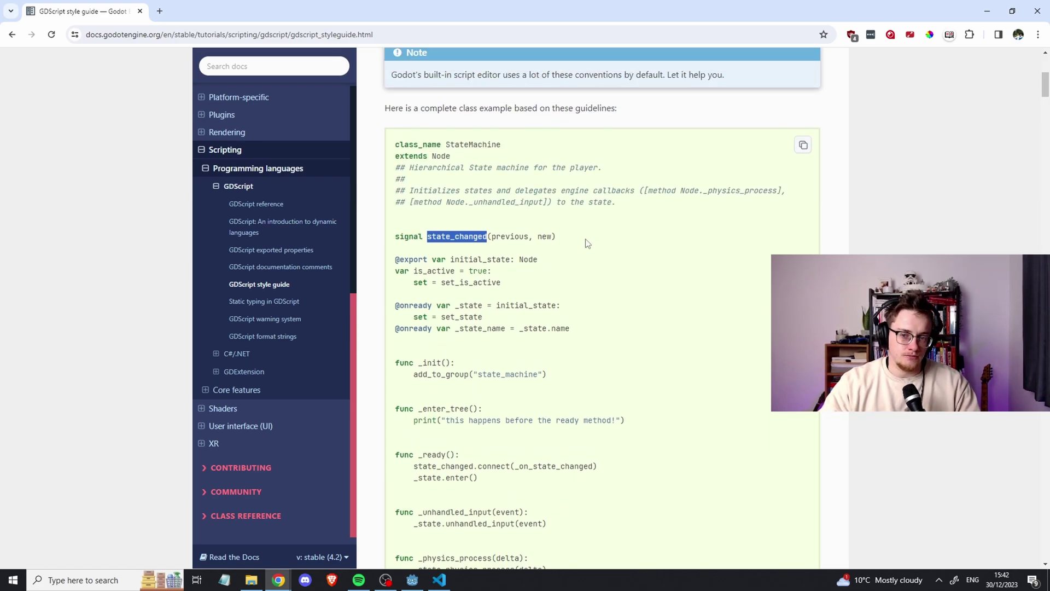
Scroll past Formatting, Indentation and Blank lines to 'One statement per line'.
scroll(590, 244, down, 15)
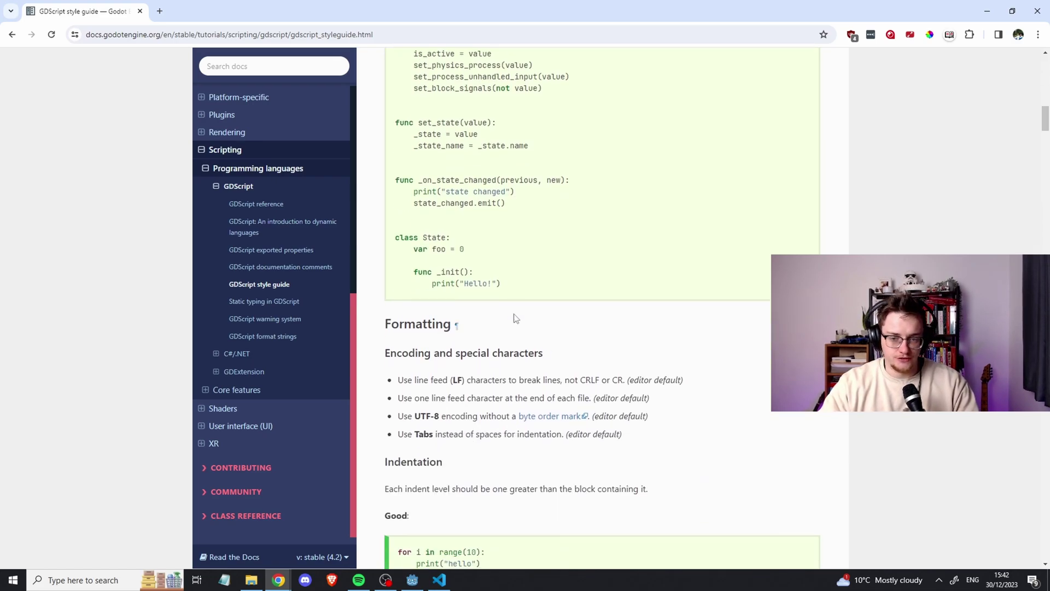
scroll(555, 248, down, 7)
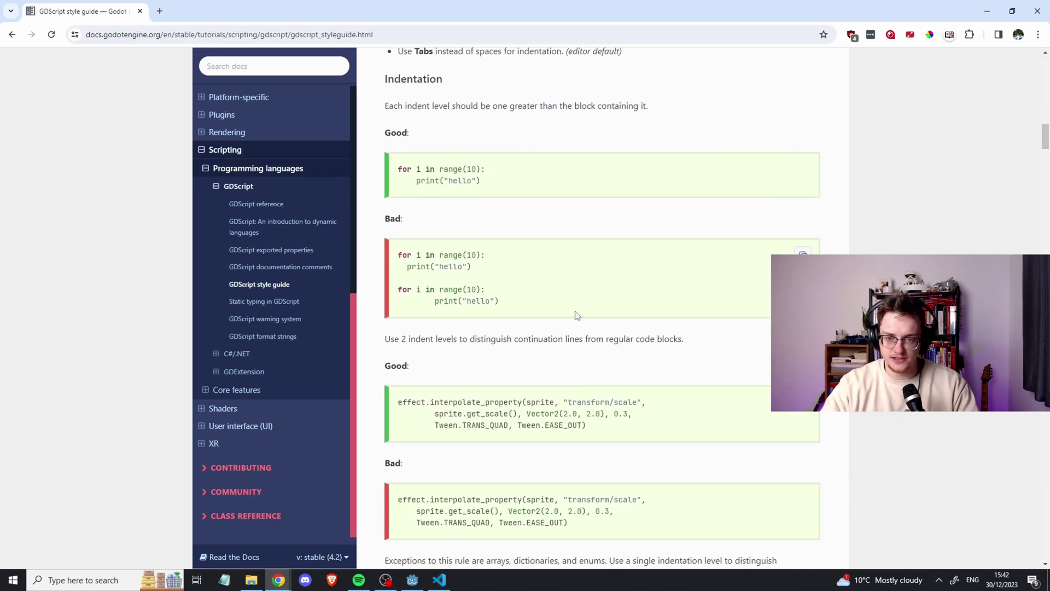
scroll(548, 310, down, 8)
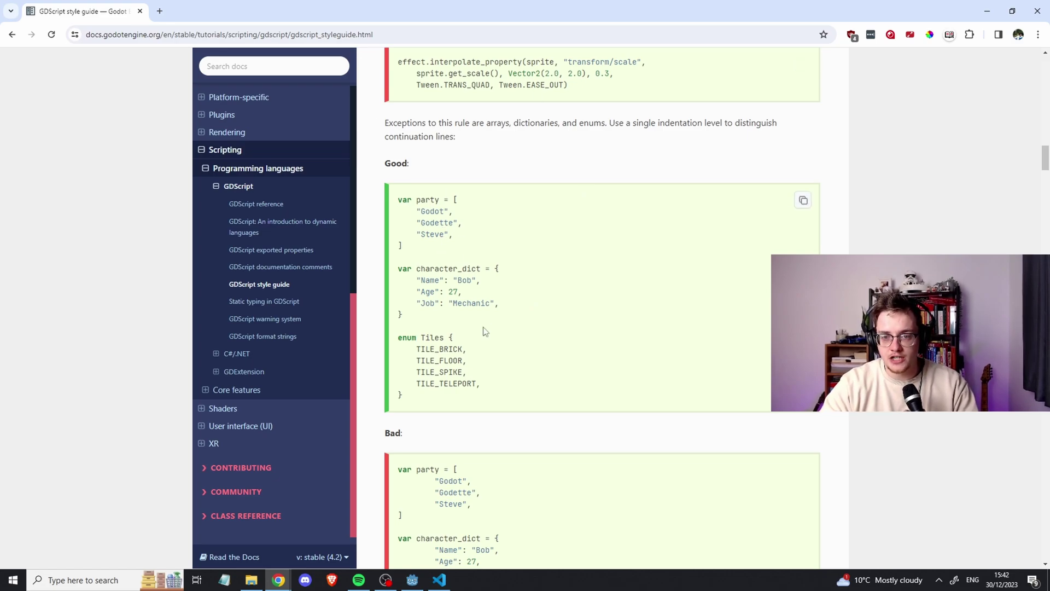
scroll(483, 331, down, 14)
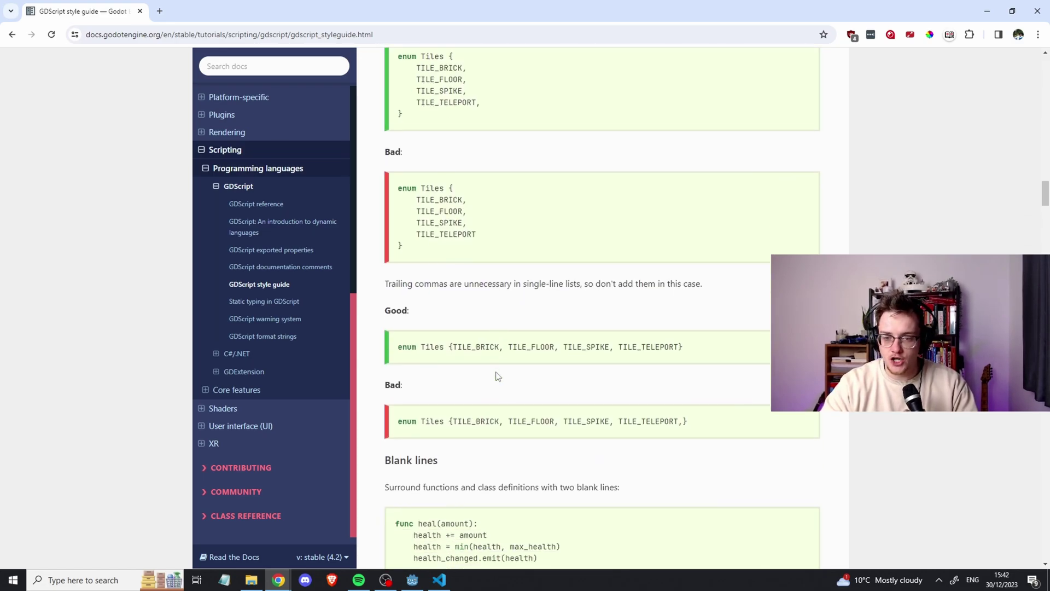
scroll(495, 365, down, 2)
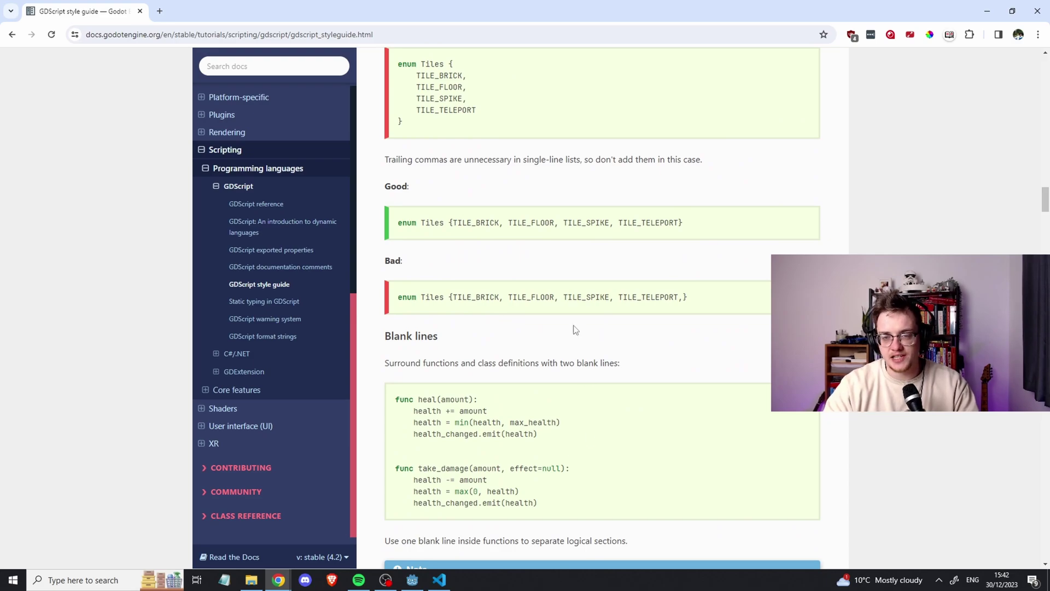
scroll(568, 335, down, 2)
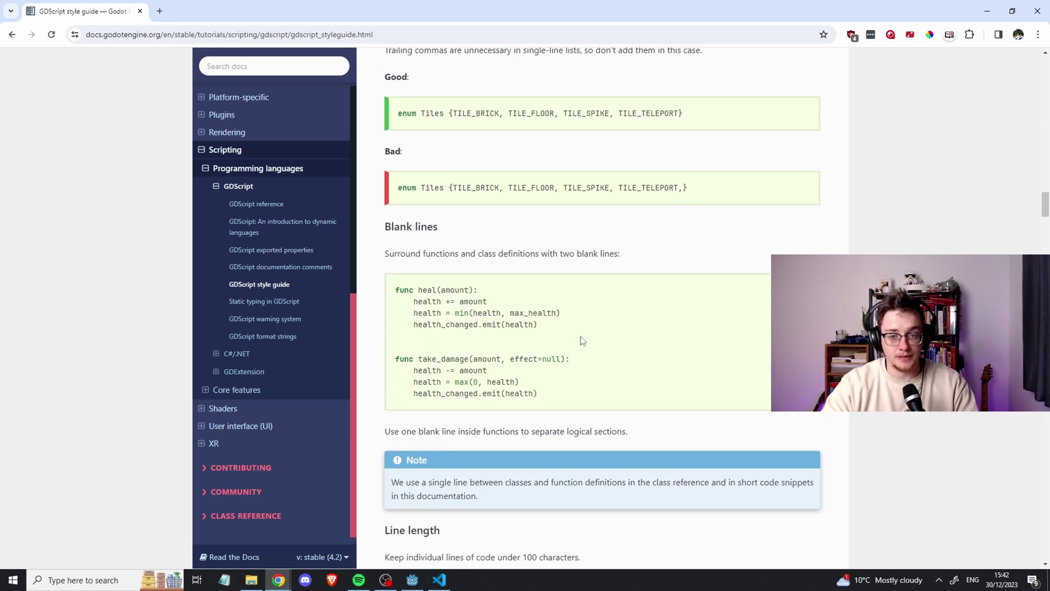
scroll(585, 348, down, 3)
scroll(596, 345, down, 7)
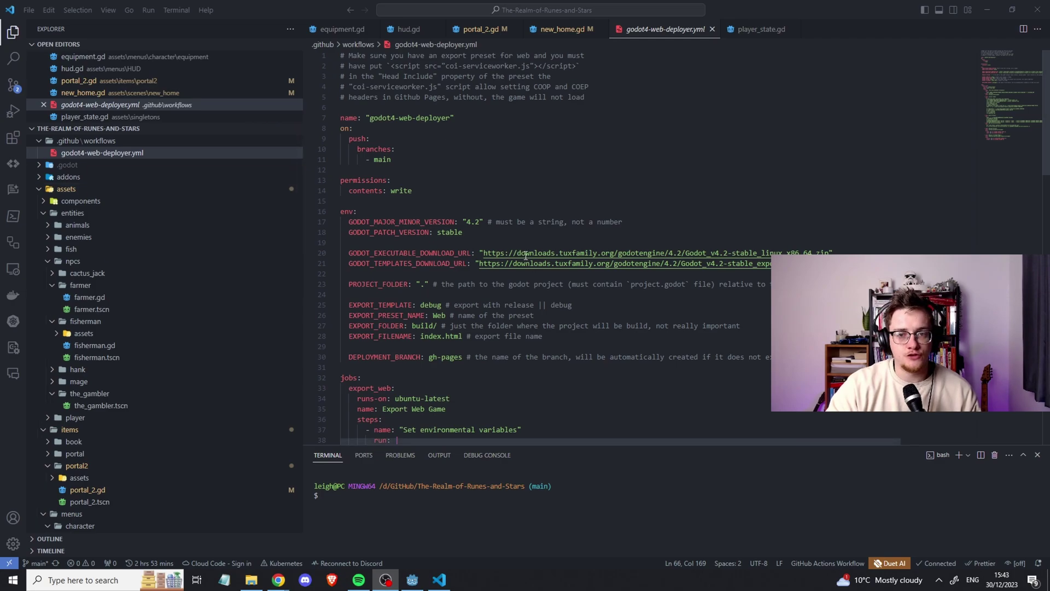
Review godot4-web-deployer.yml, then show the GitHub Actions page listing 77 workflow runs.
scroll(442, 190, down, 6)
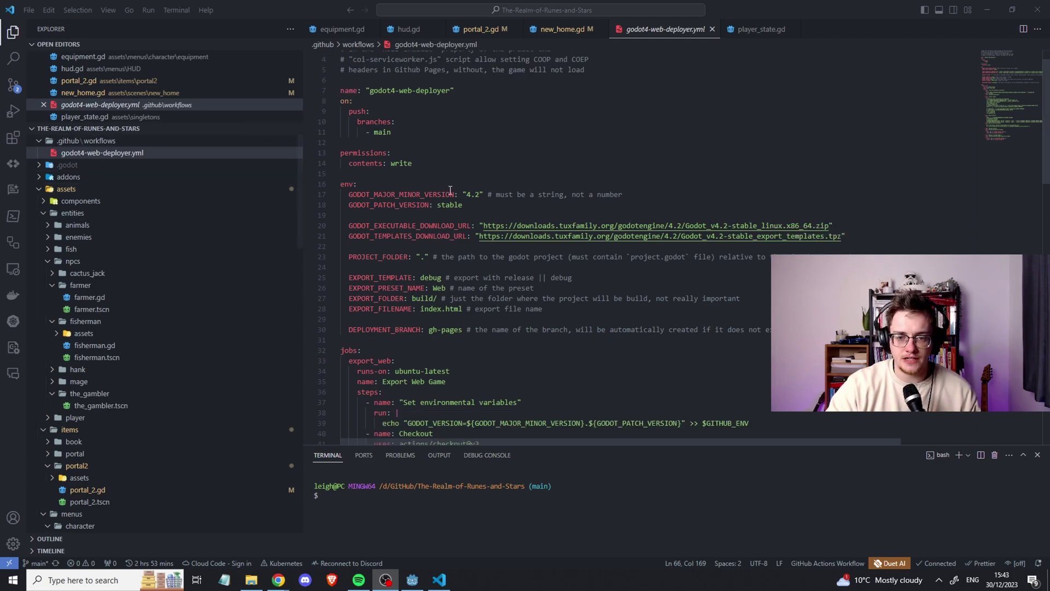
scroll(442, 190, down, 10)
scroll(486, 219, up, 16)
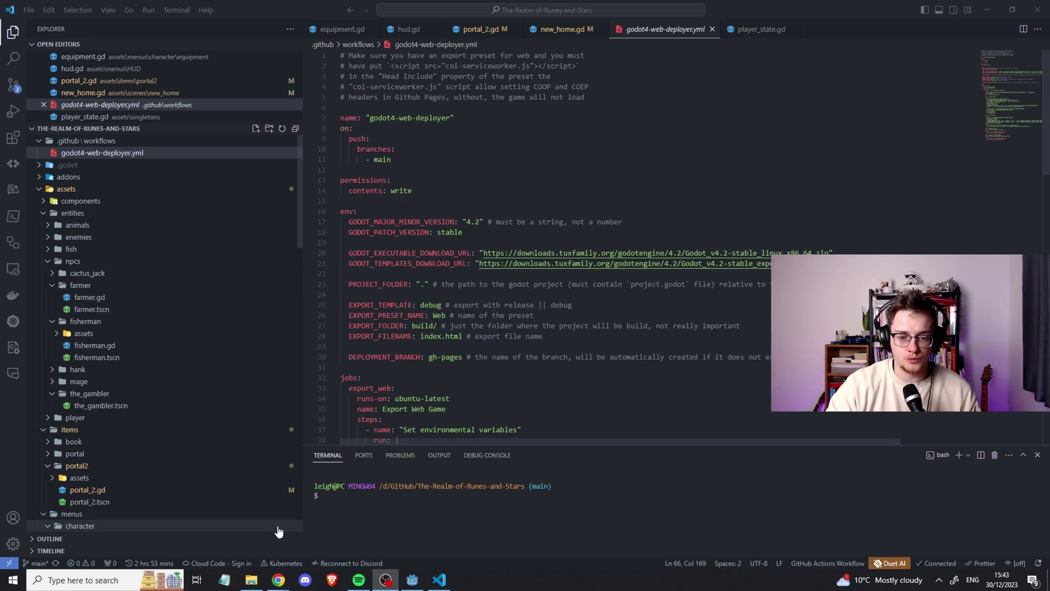
click(328, 533)
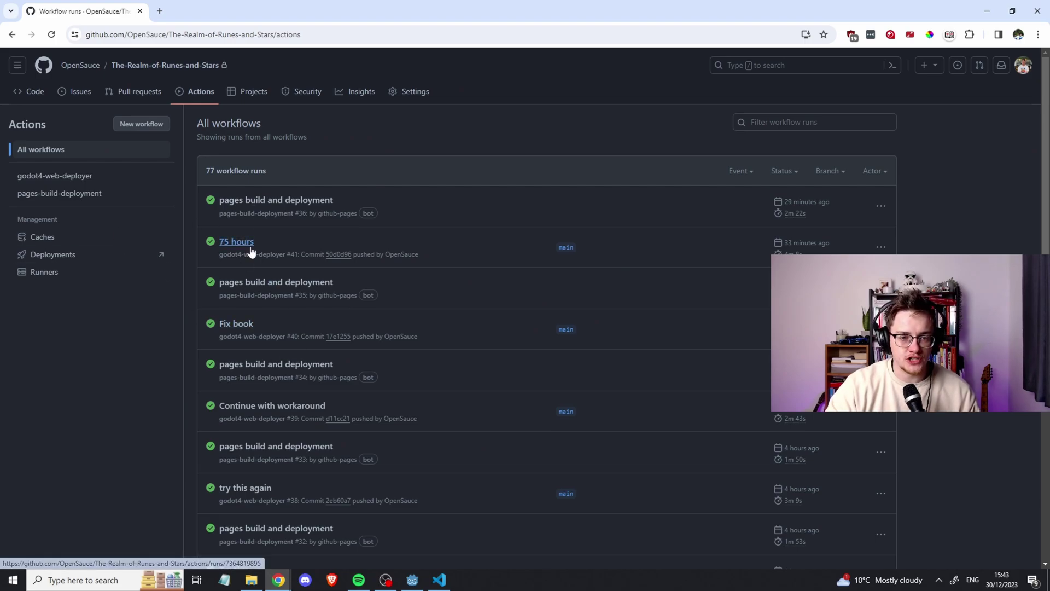
Open the 'pages build and deployment' #36 run and follow the deploy job's URL link.
click(265, 201)
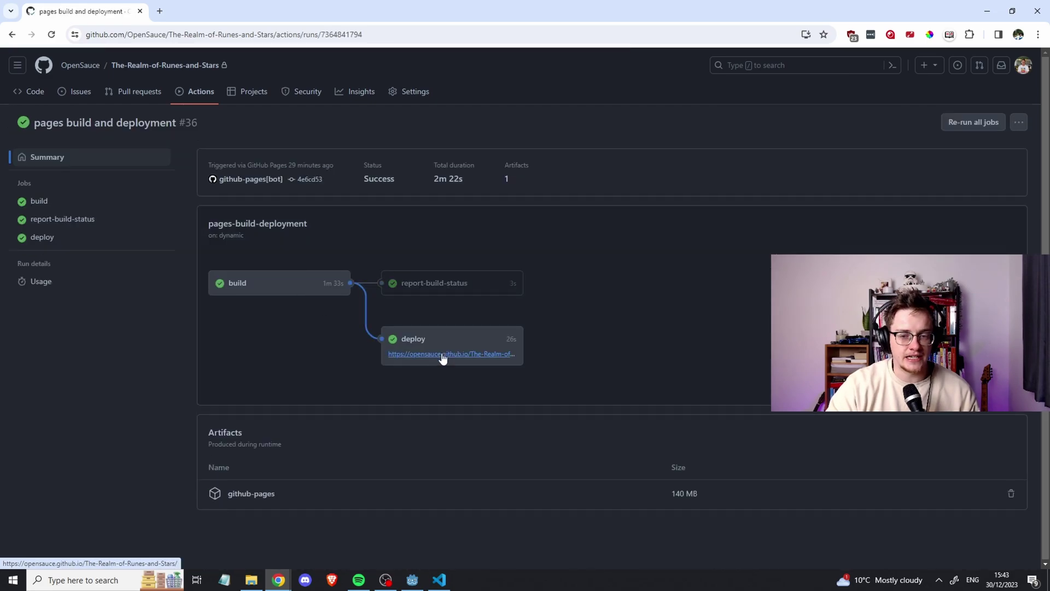
click(442, 354)
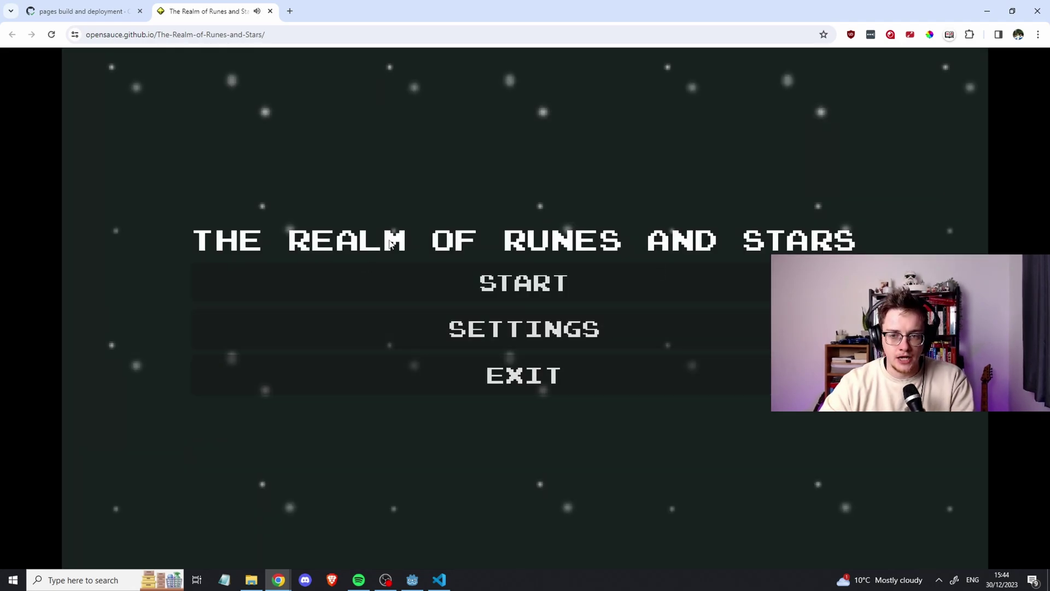
In Settings, drag Master Volume down to zero, then go back to the title menu.
click(539, 318)
drag(570, 197, 487, 205)
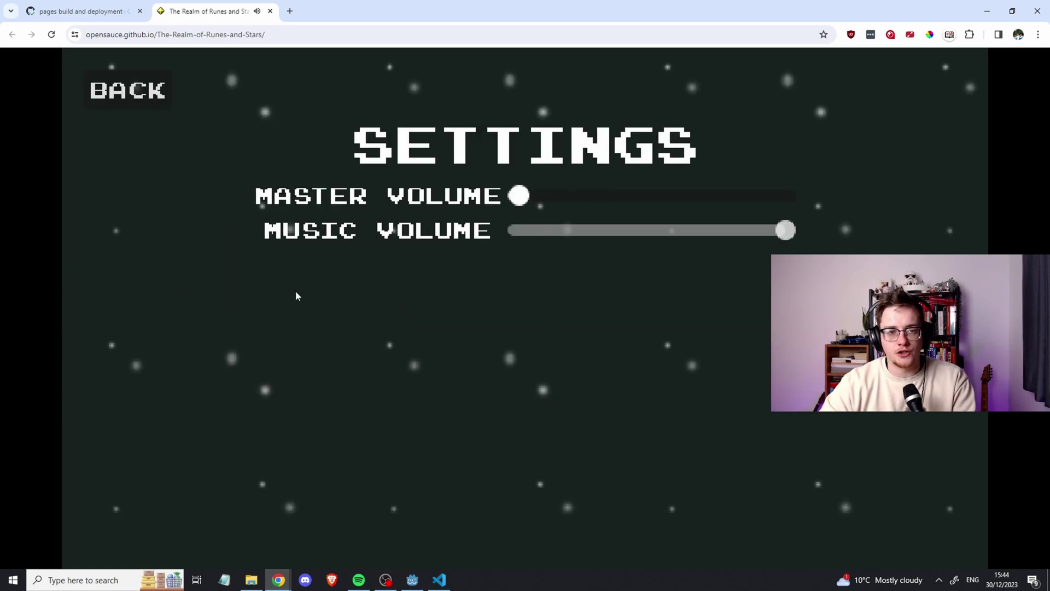
click(131, 92)
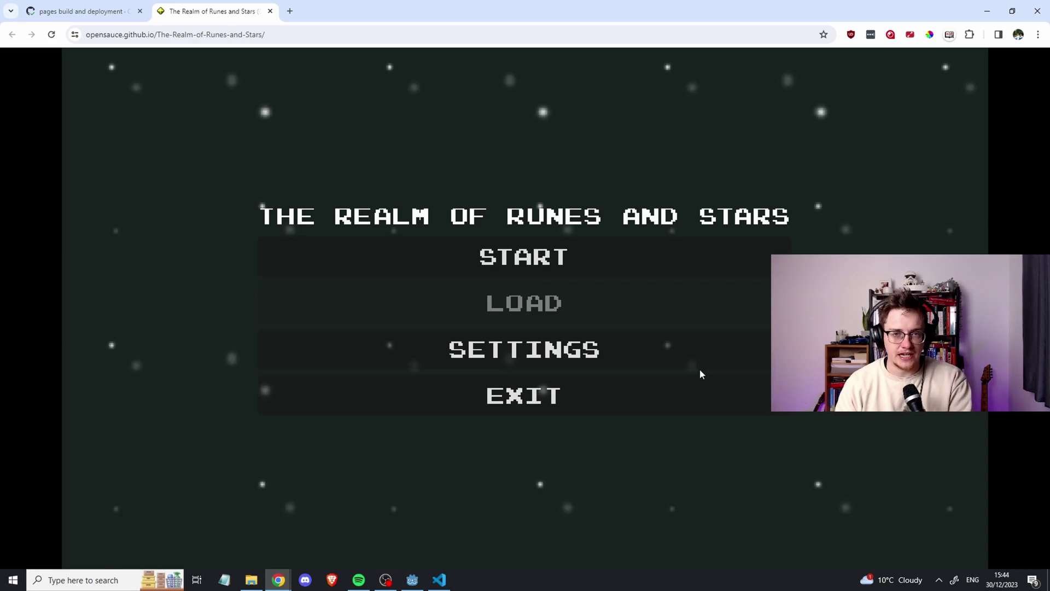
In the Godot editor, pan and zoom the new_home view out to the empty ground beyond the map.
click(413, 580)
middle_drag(549, 317, 581, 260)
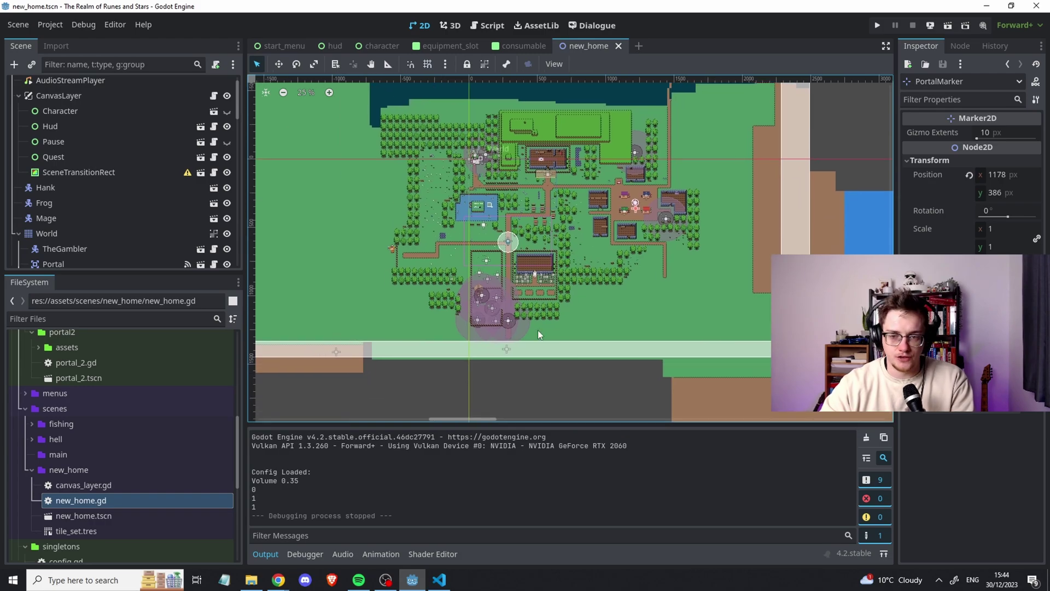
middle_drag(577, 365, 663, 341)
scroll(663, 340, down, 2)
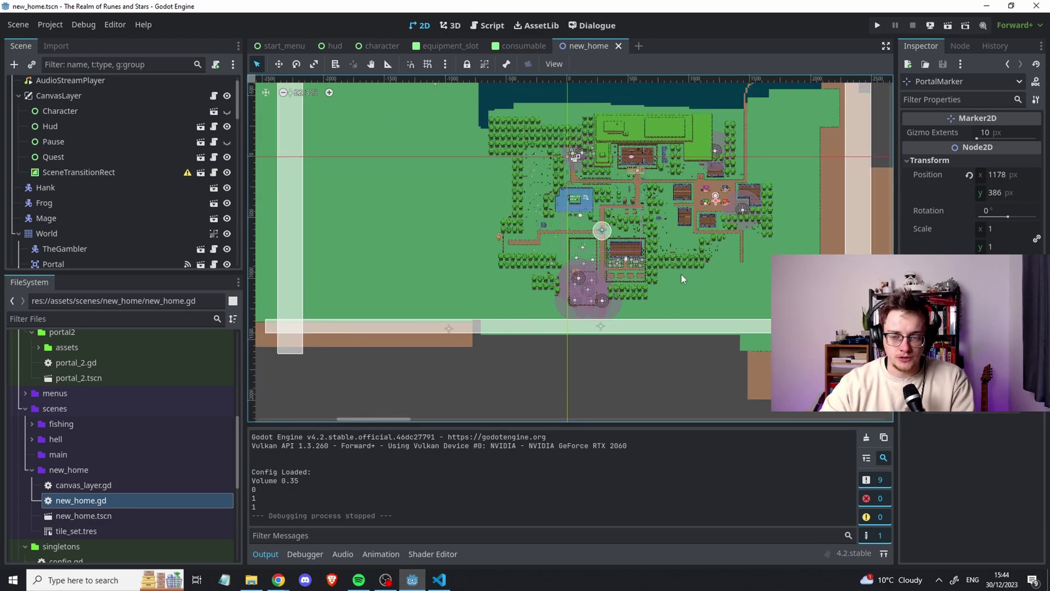
mouse_move(600, 360)
middle_down()
mouse_move(596, 346)
mouse_move(545, 327)
mouse_move(540, 248)
middle_up()
scroll(583, 324, down, 9)
mouse_move(587, 322)
middle_down()
mouse_move(624, 198)
mouse_move(528, 312)
middle_up()
scroll(527, 315, up, 5)
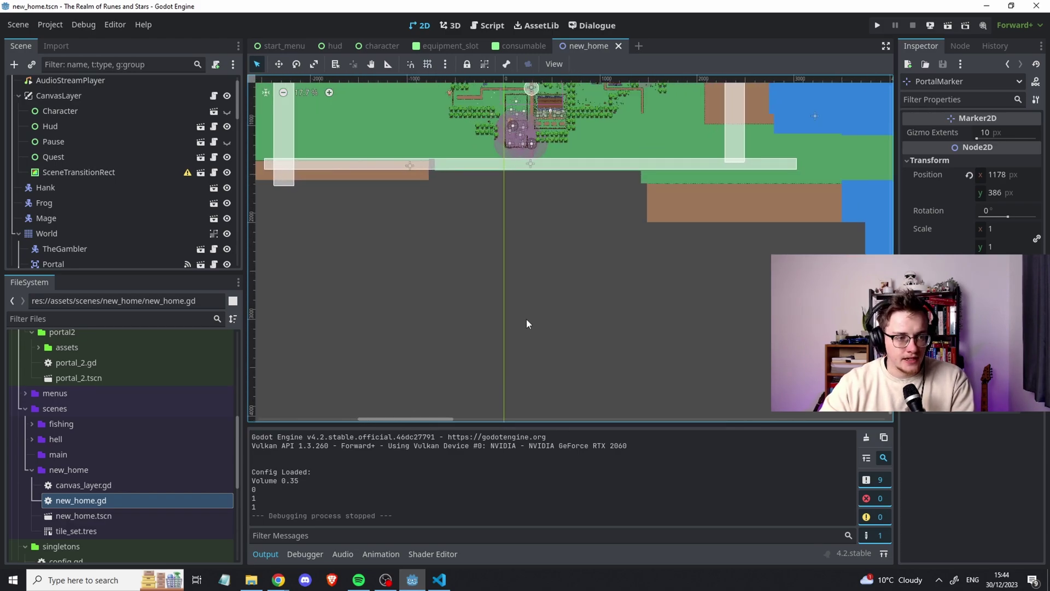
Pan back and zoom in to center the village map, revealing the water above.
middle_drag(539, 215, 567, 314)
middle_drag(654, 322, 632, 351)
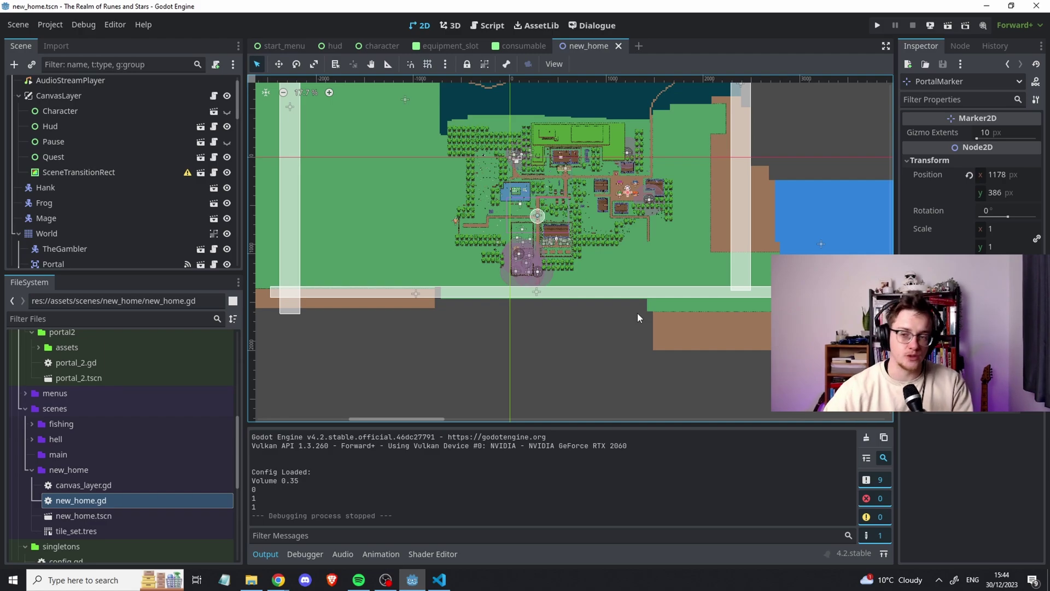
scroll(629, 274, up, 3)
middle_drag(715, 193, 661, 221)
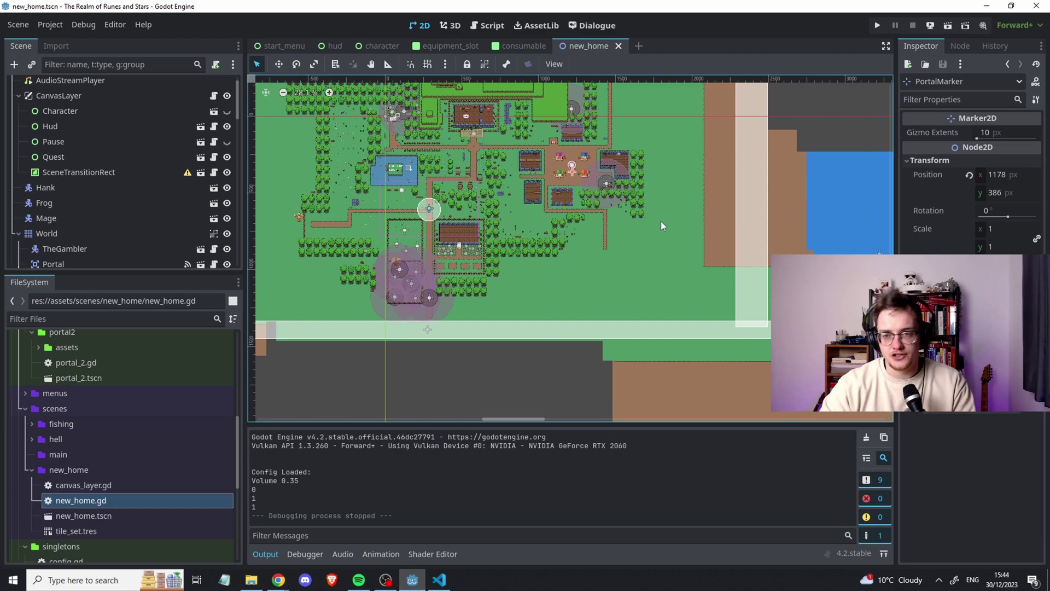
middle_drag(519, 281, 587, 333)
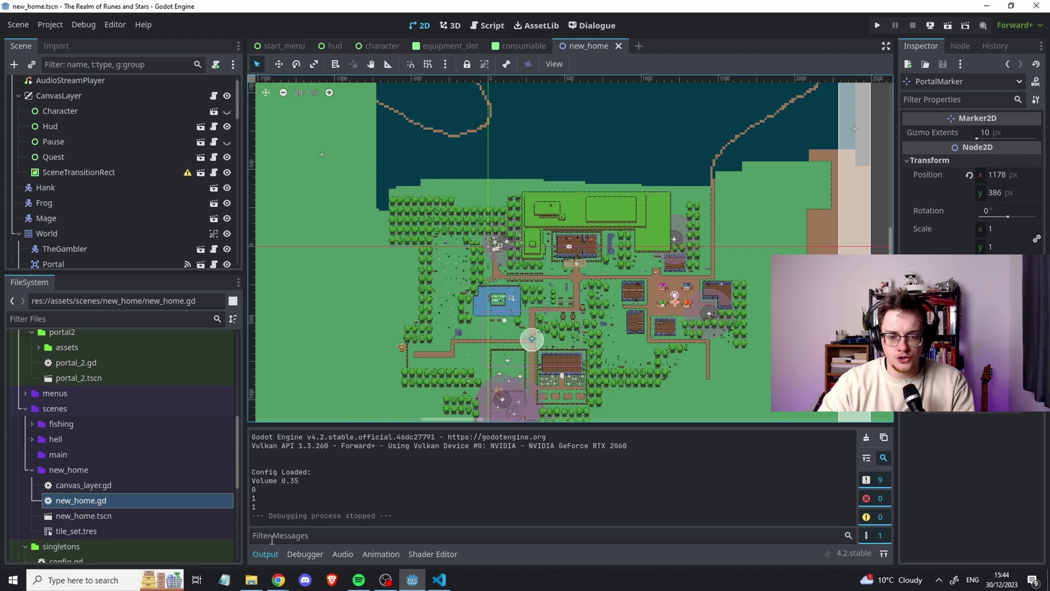
scroll(153, 415, up, 4)
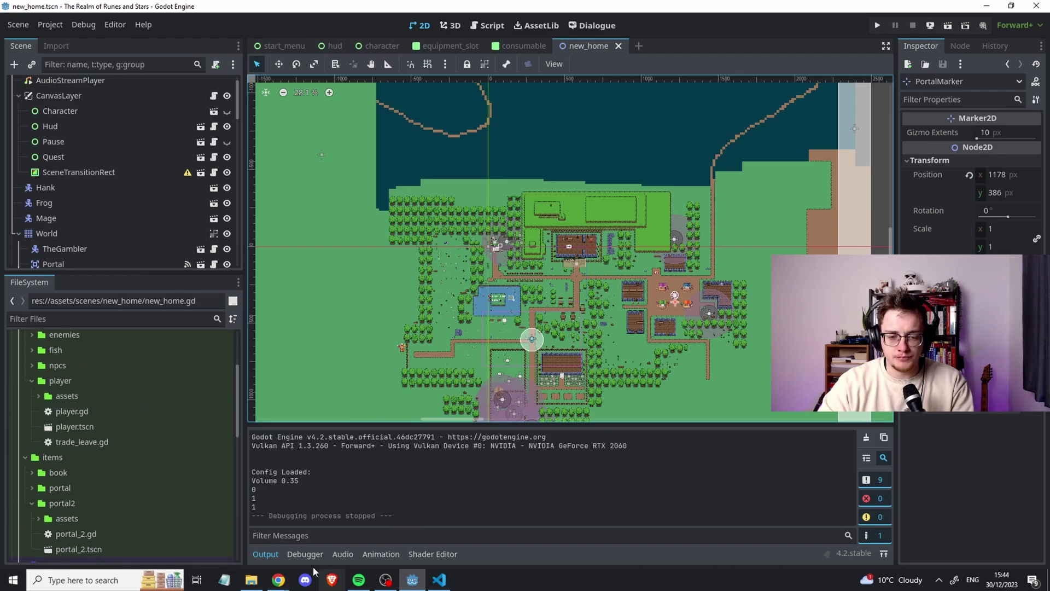
In the browser's GitHub deployment run tab, go back to the Actions list of all workflow runs.
click(279, 580)
click(335, 539)
click(75, 8)
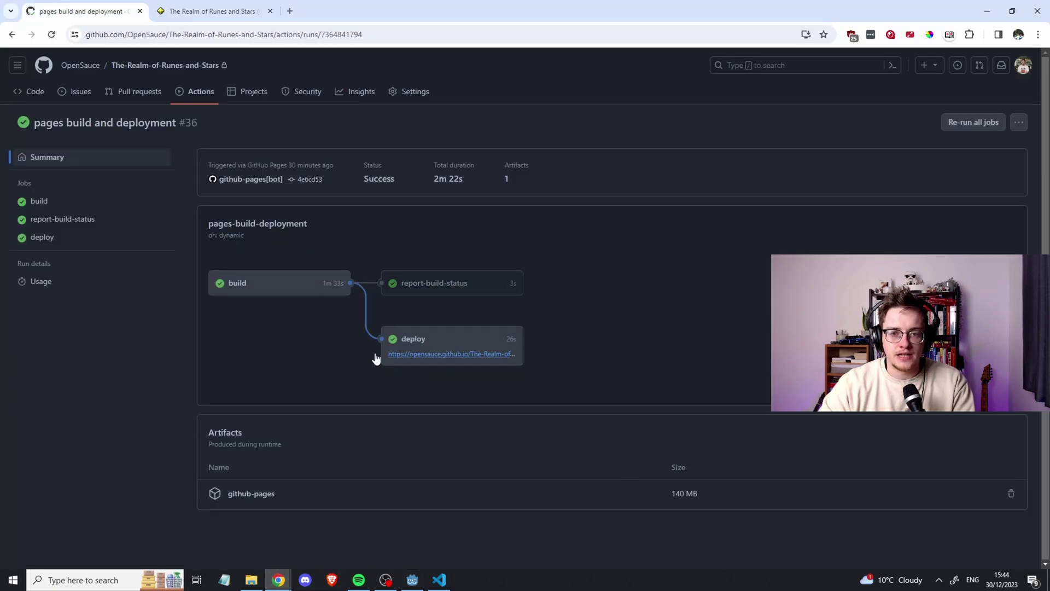
click(186, 97)
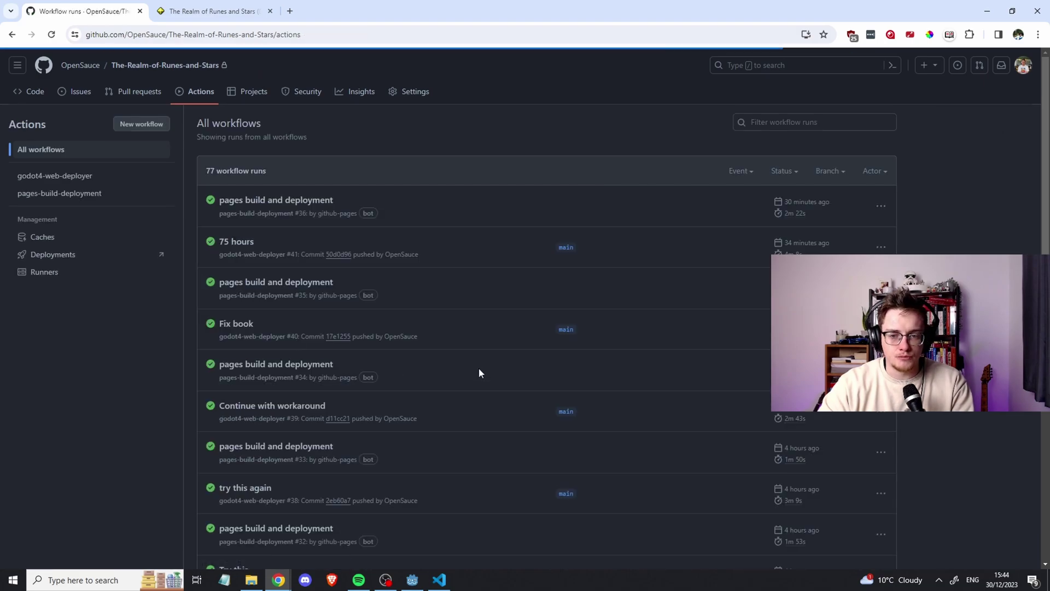
scroll(279, 476, down, 2)
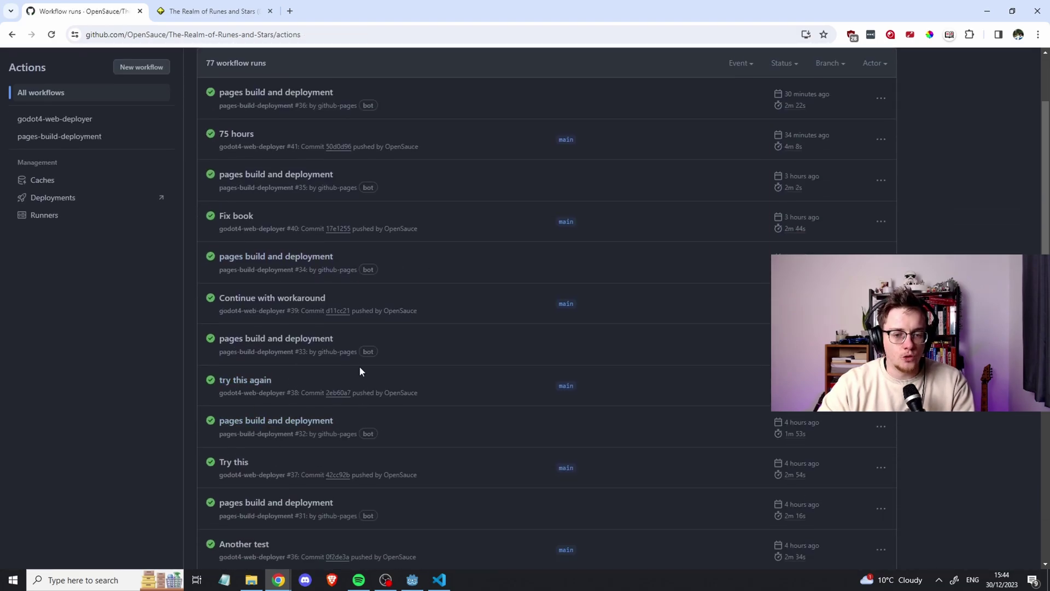
scroll(360, 367, up, 1)
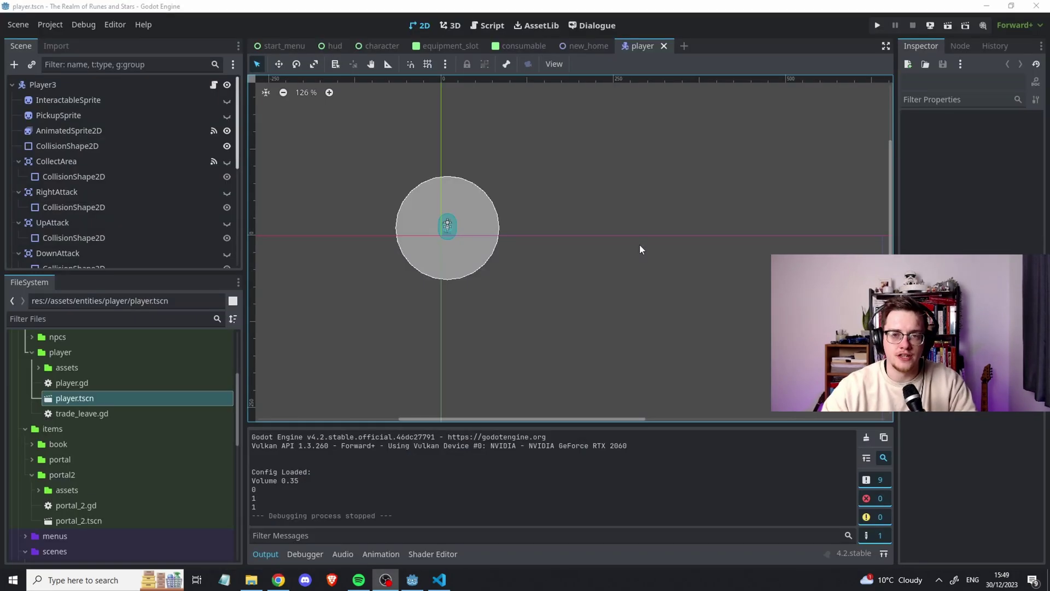
In Editor Settings filtered to 'external', turn on the external editor with its exec path and goto-line flags.
click(115, 25)
click(133, 41)
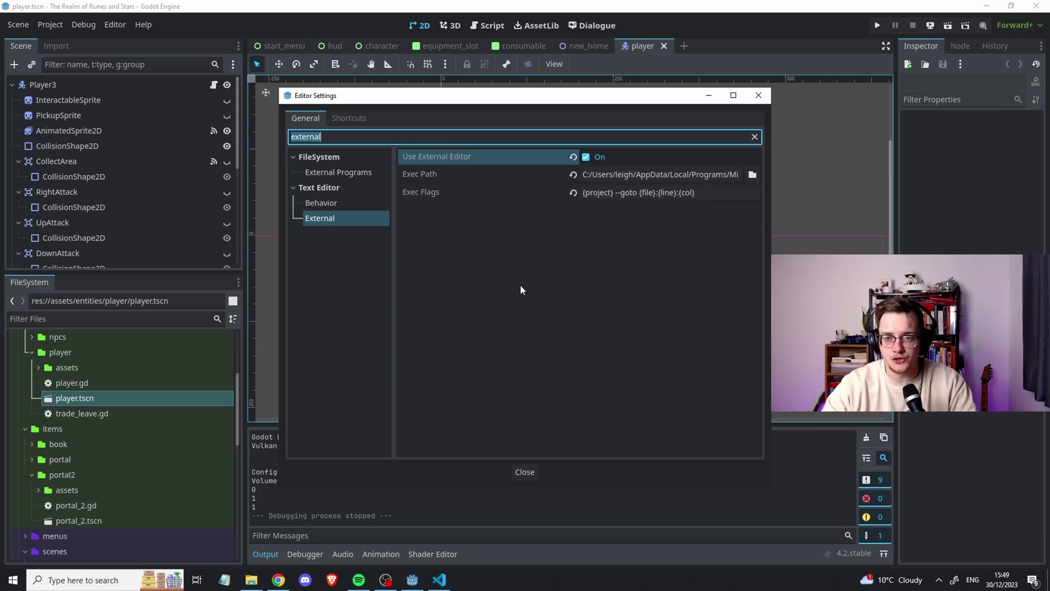
text(external)
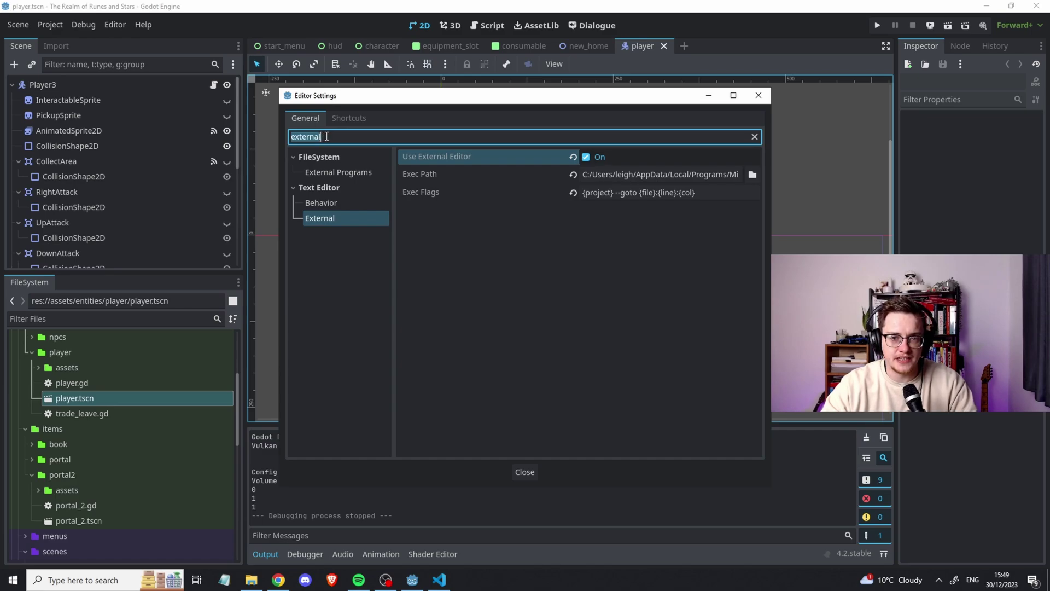
click(388, 217)
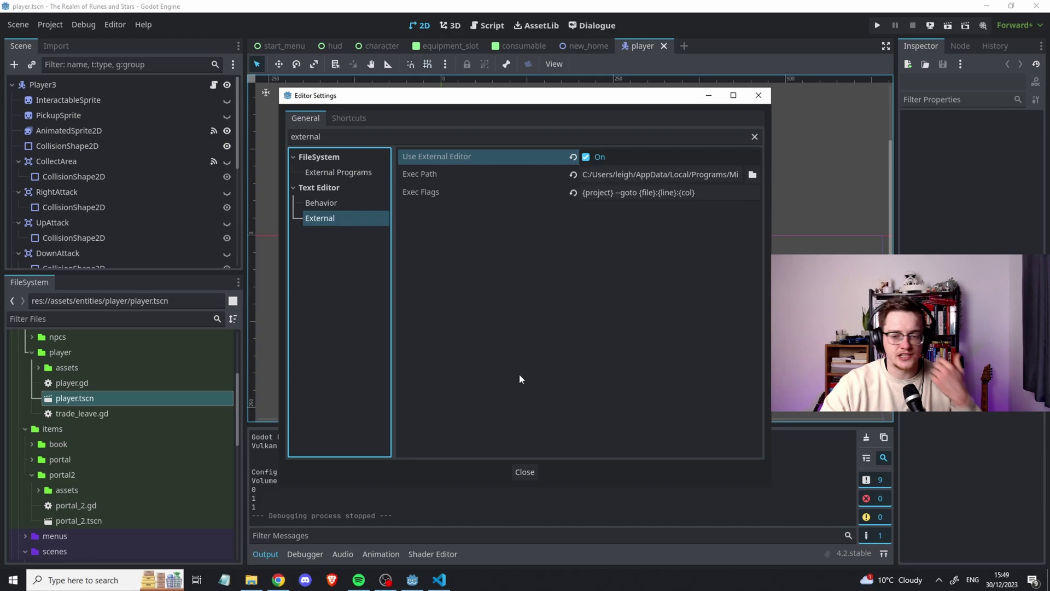
click(524, 471)
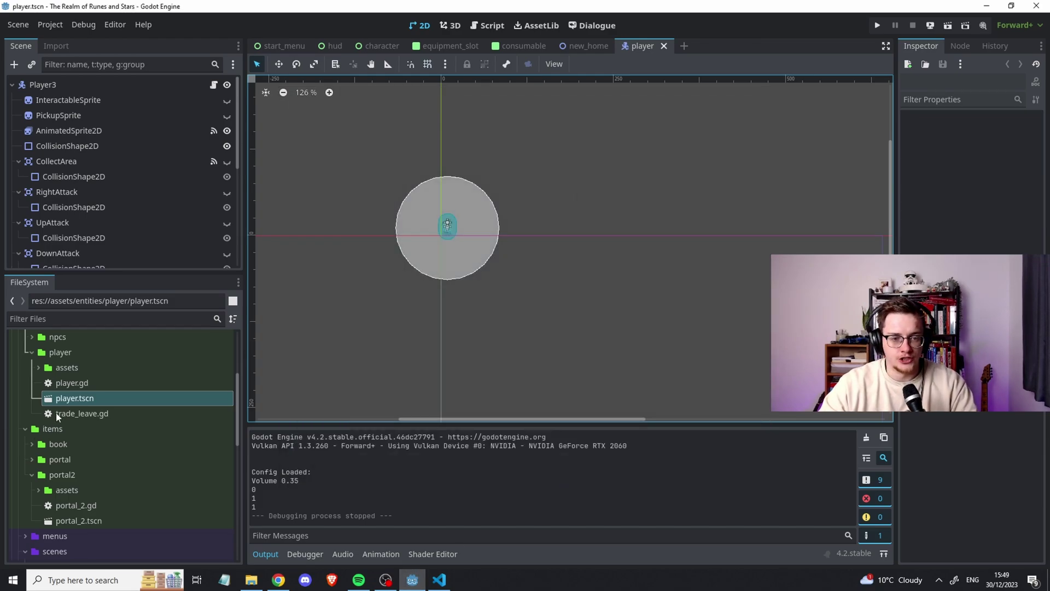
Open player.gd in VS Code and review its attack-area variables, Direction enum and trade_started signal.
double_click(77, 383)
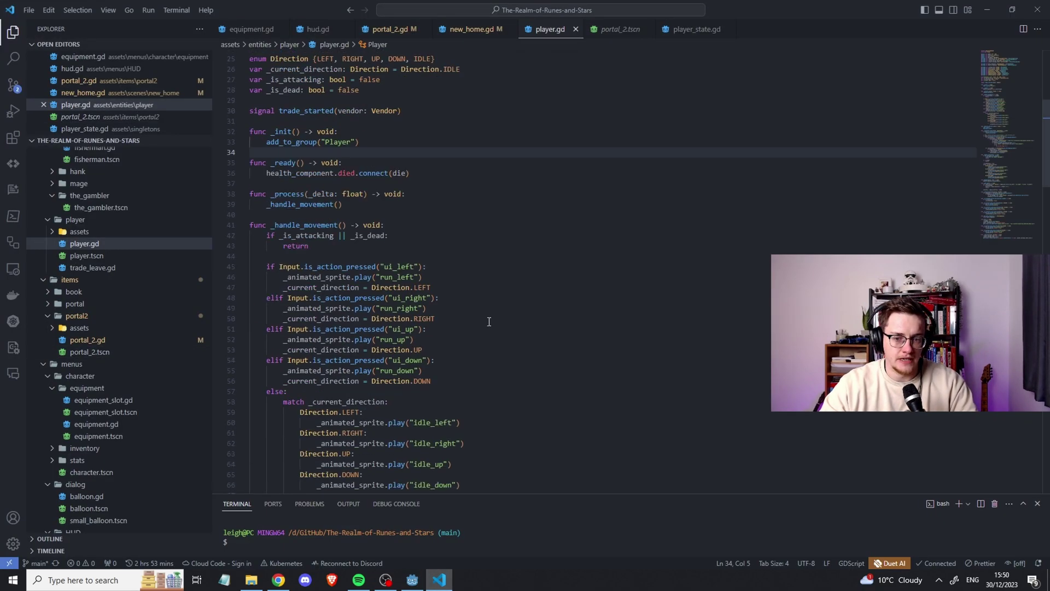
scroll(489, 321, down, 10)
scroll(511, 408, down, 3)
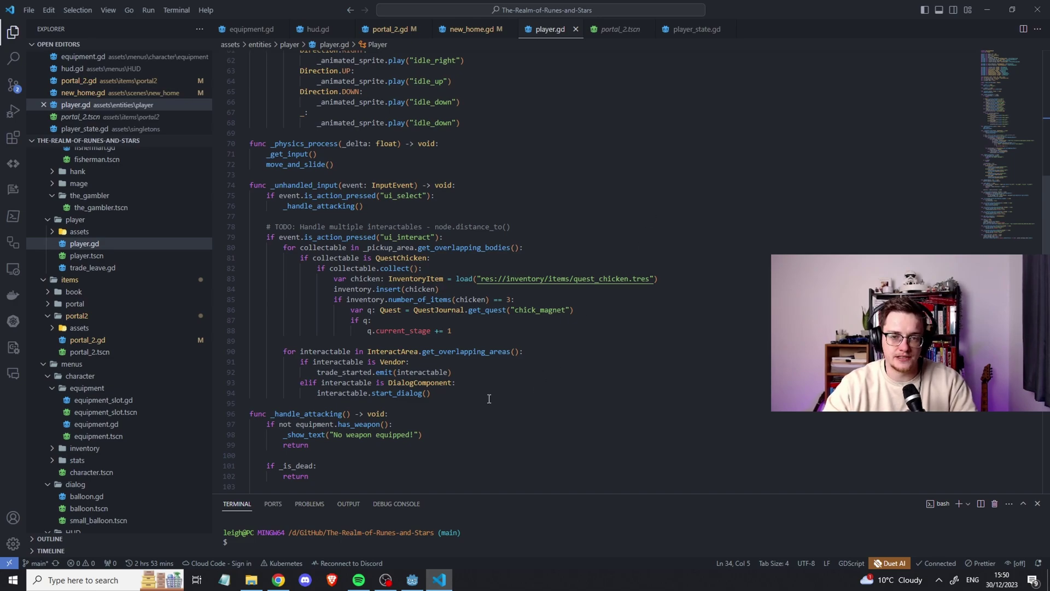
scroll(489, 399, up, 20)
drag(546, 284, 267, 173)
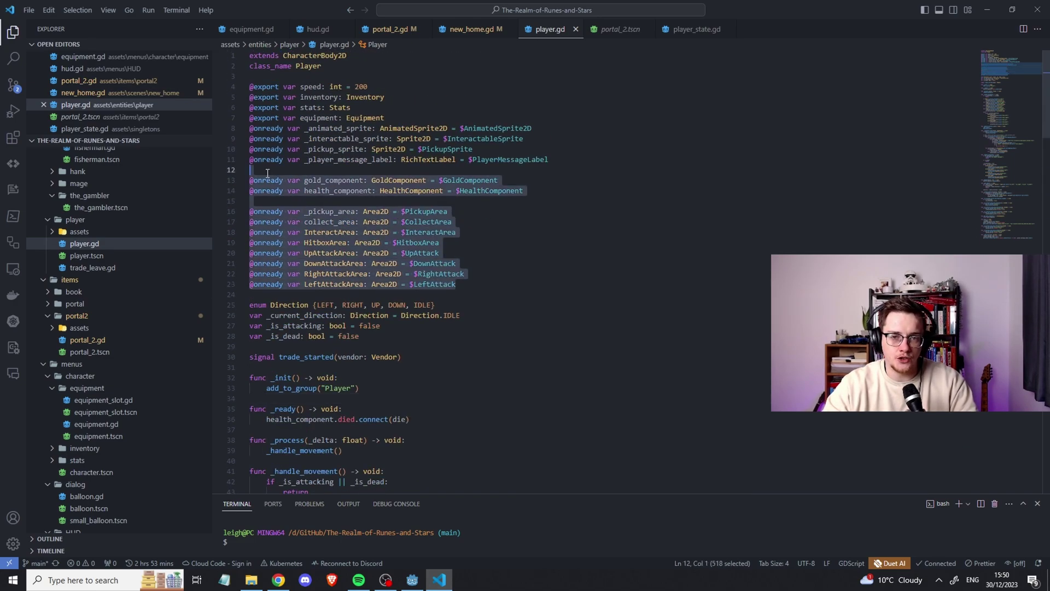
scroll(441, 321, down, 17)
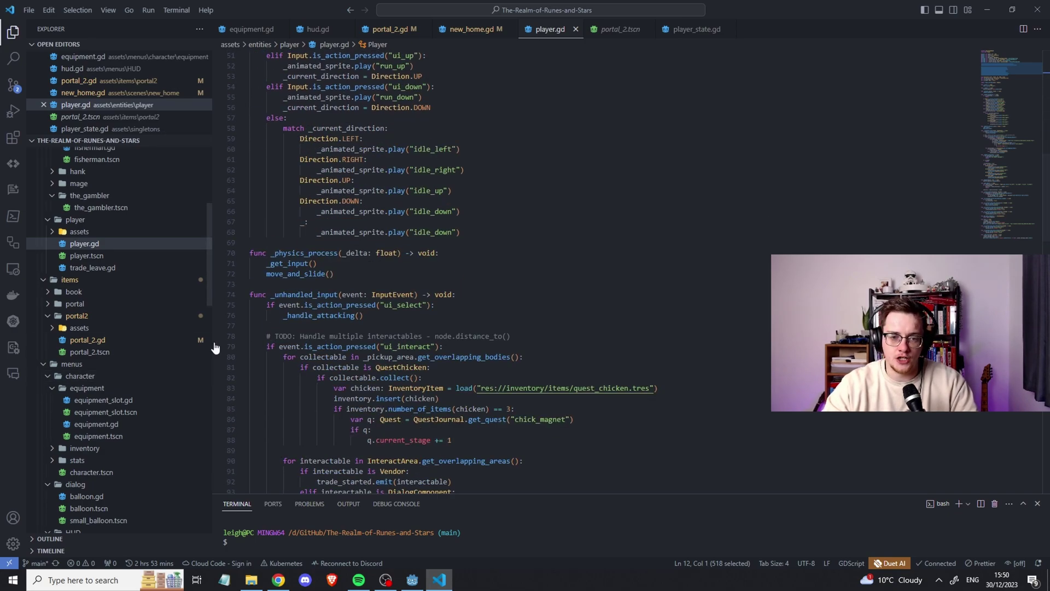
drag(212, 343, 197, 343)
scroll(520, 296, down, 17)
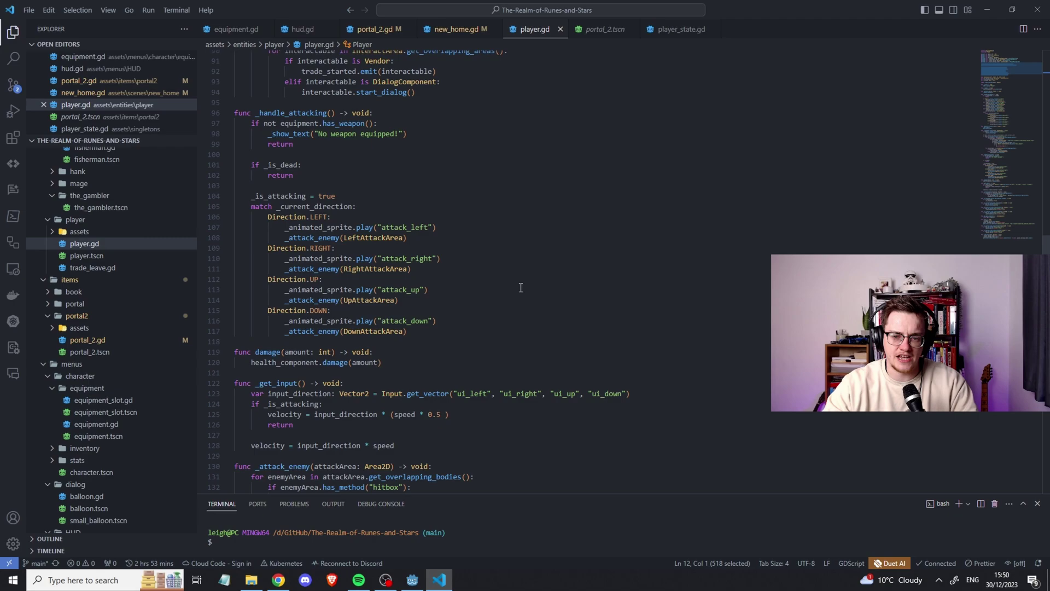
scroll(517, 291, down, 13)
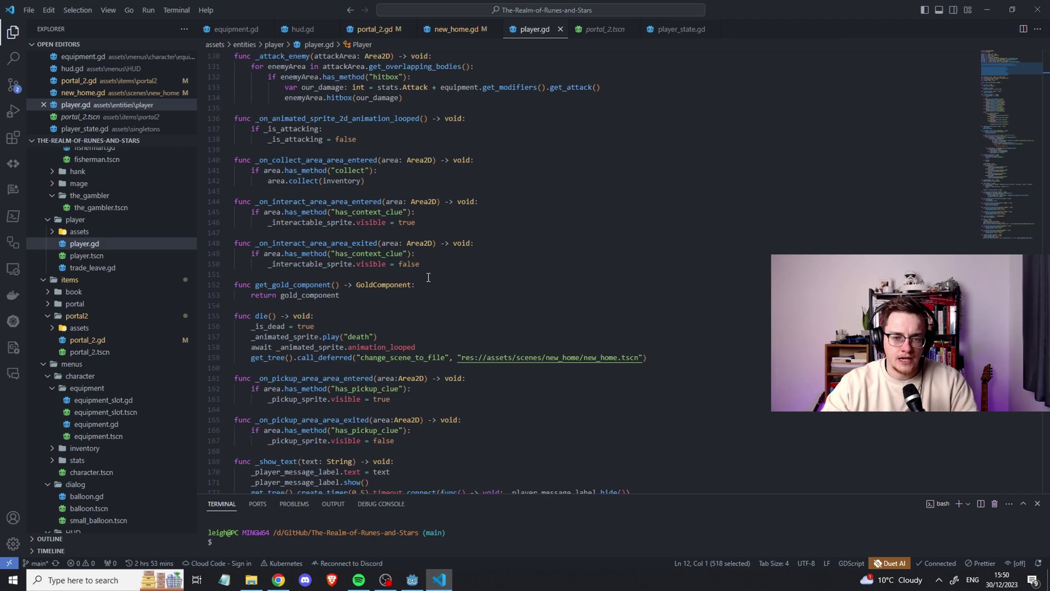
scroll(391, 301, up, 20)
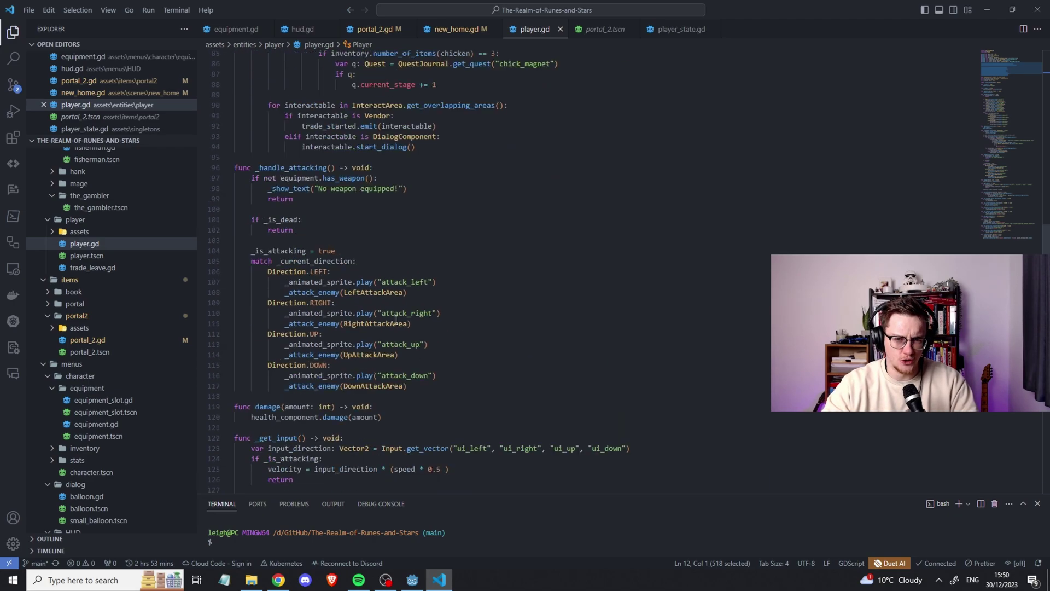
scroll(395, 316, up, 7)
scroll(470, 328, up, 11)
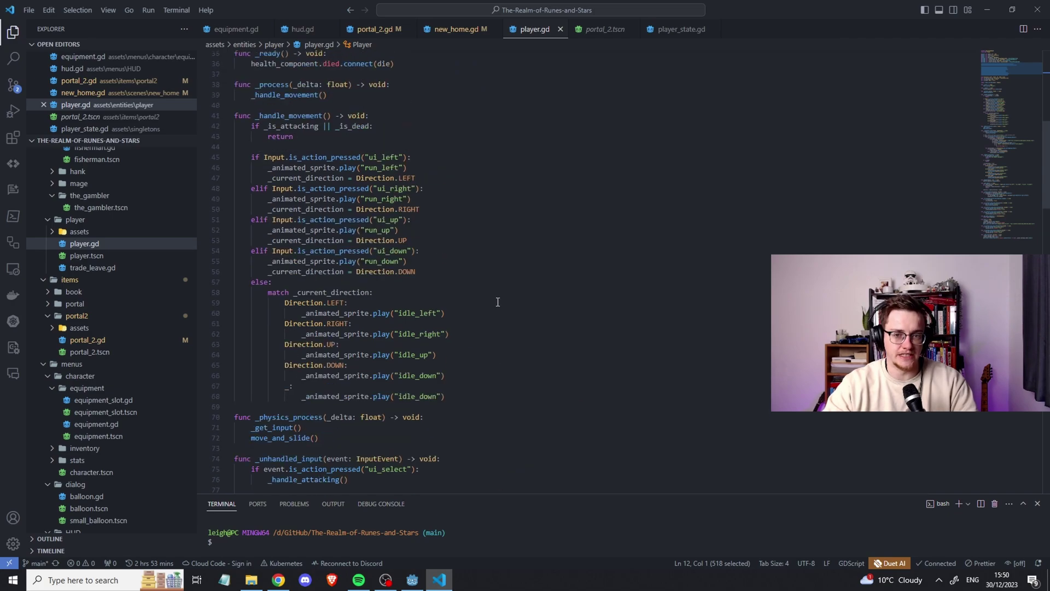
scroll(553, 323, up, 3)
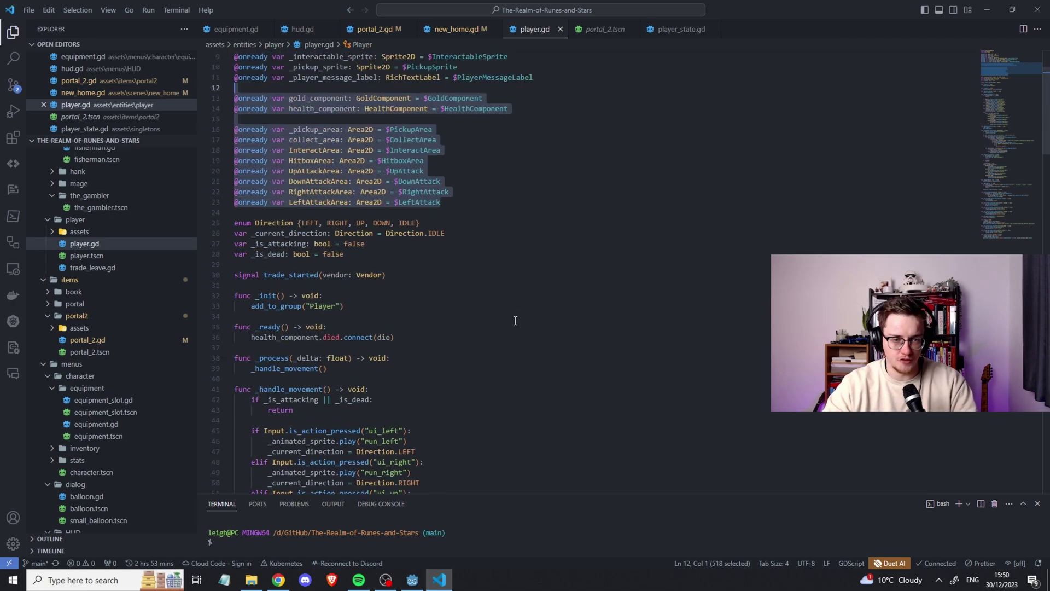
click(519, 275)
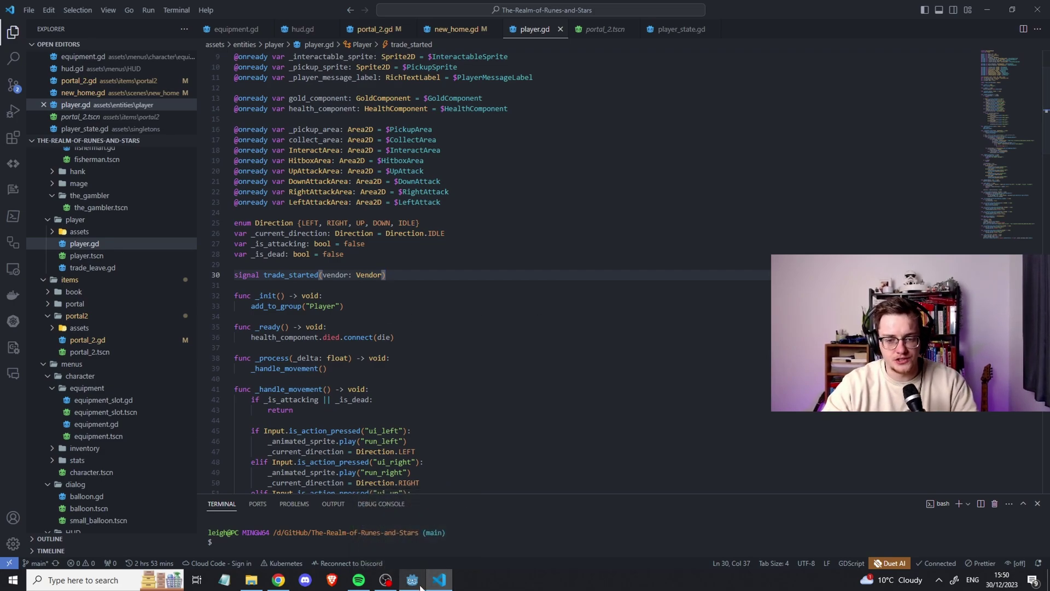
click(423, 583)
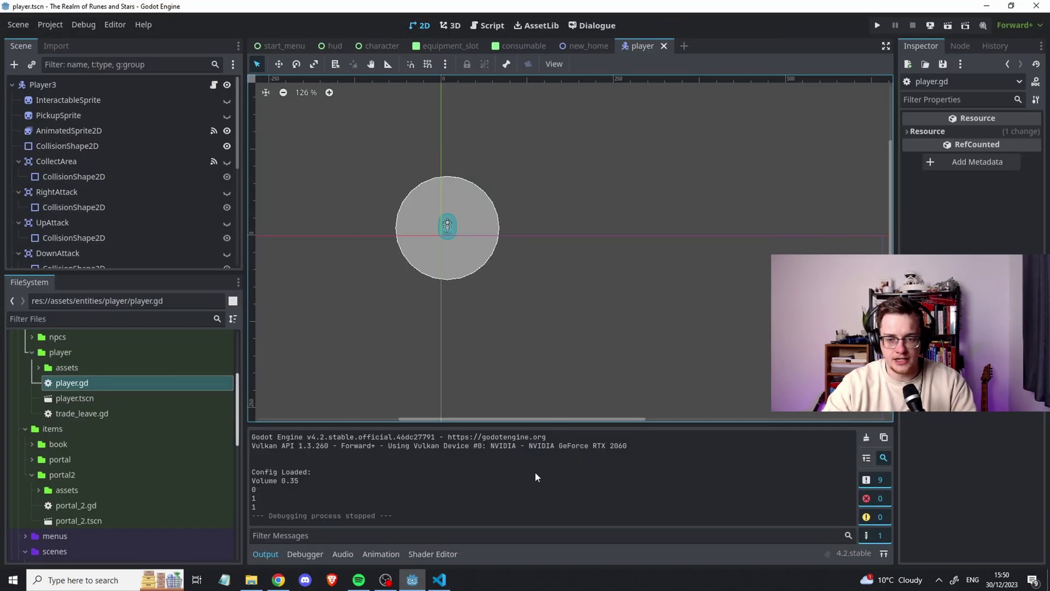
click(96, 399)
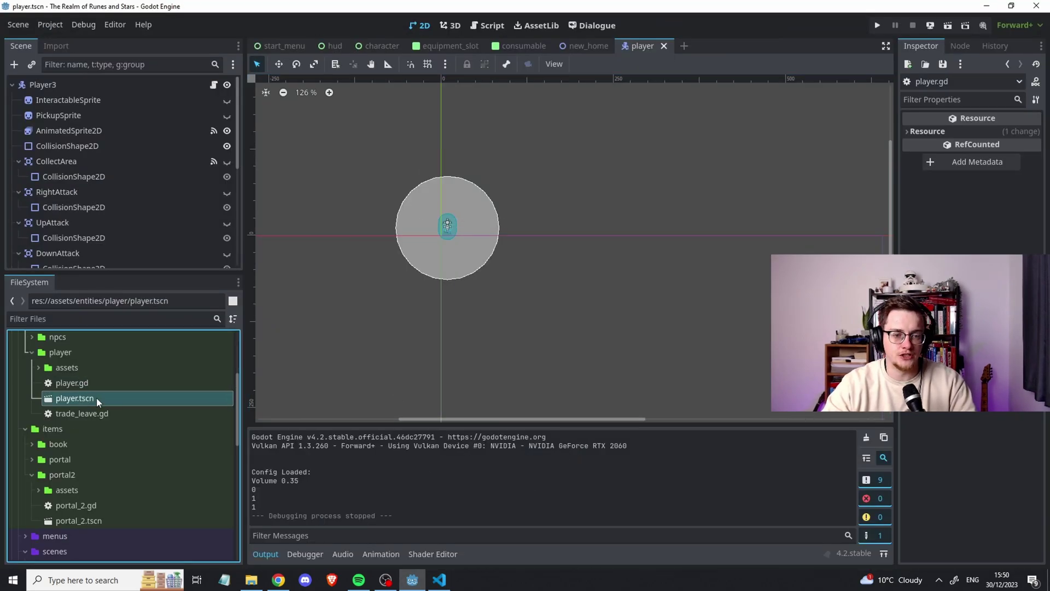
click(79, 386)
double_click(77, 398)
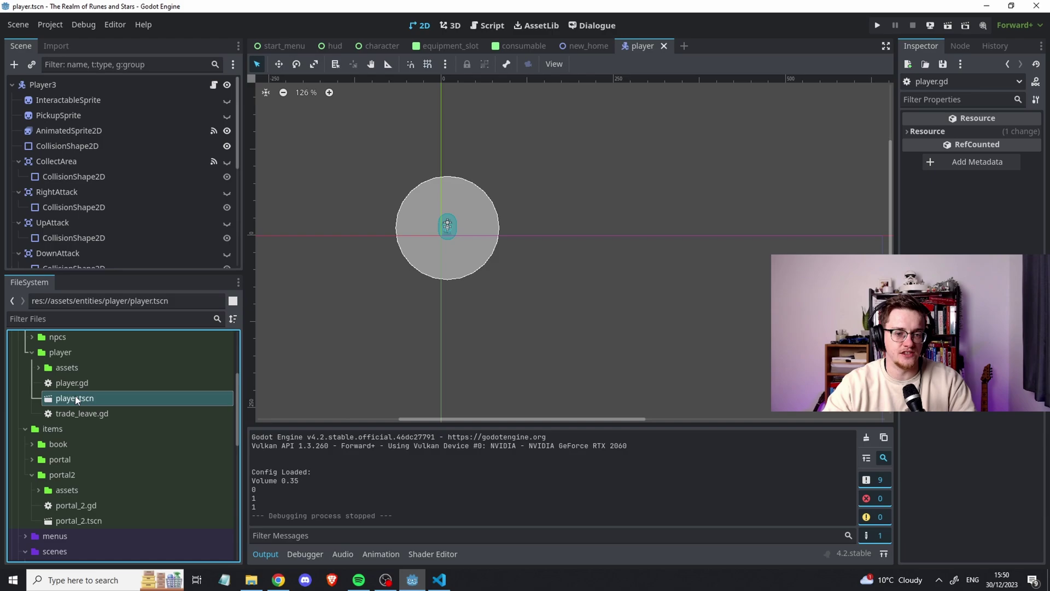
double_click(86, 388)
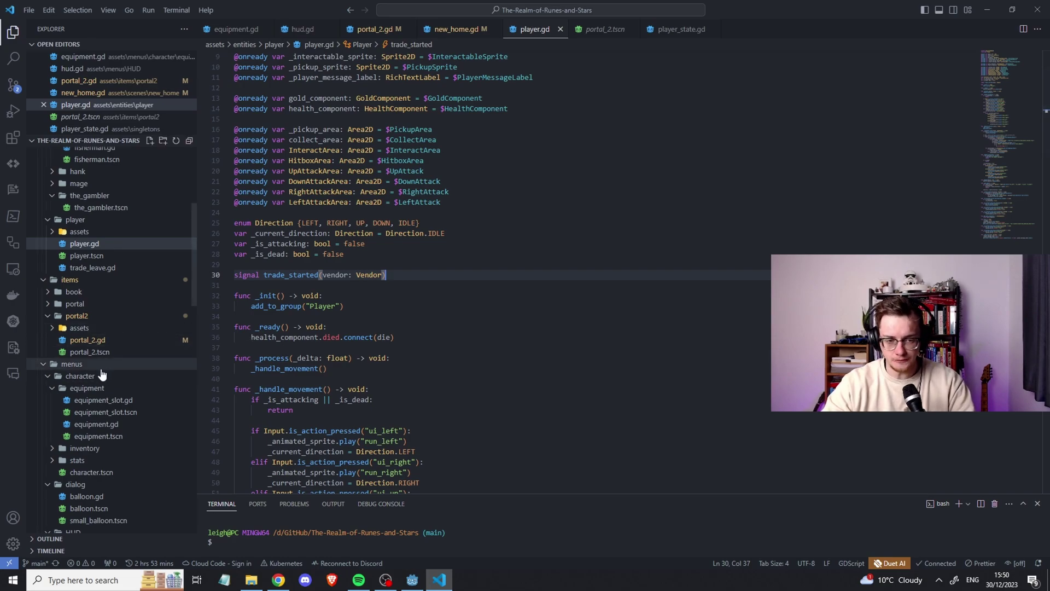
Inspect equipment_slot.tscn as text, checking the crossd.png uid, RectangleShape2D_wsafv and StyleBoxTexture_6on2j references.
scroll(100, 383, down, 3)
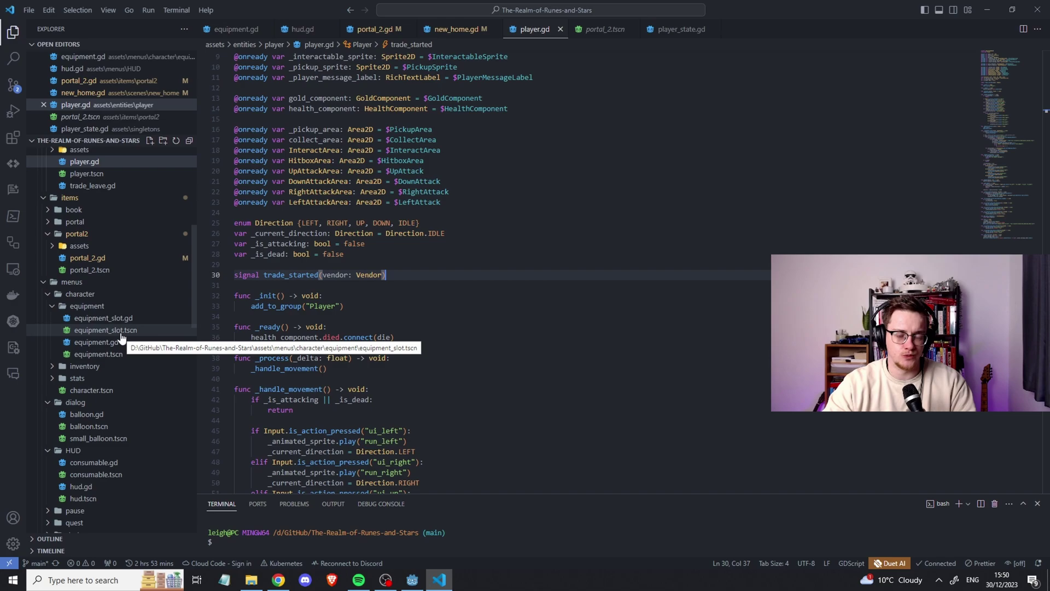
key(Down)
key(Down)
key(Down)
key(Down)
key(Down)
key(Down)
key(Down)
click(106, 331)
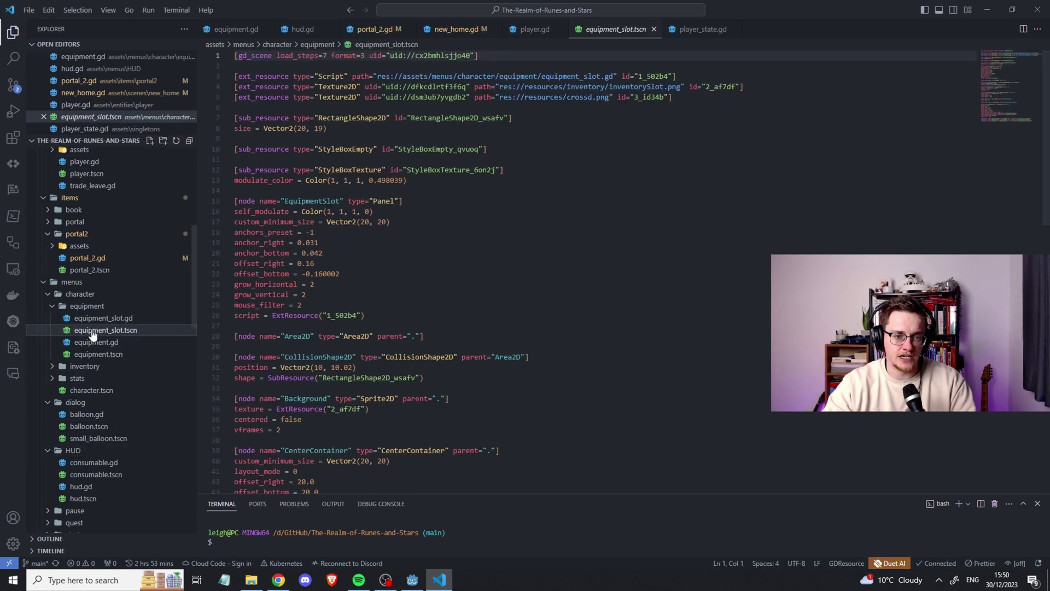
drag(698, 99, 152, 82)
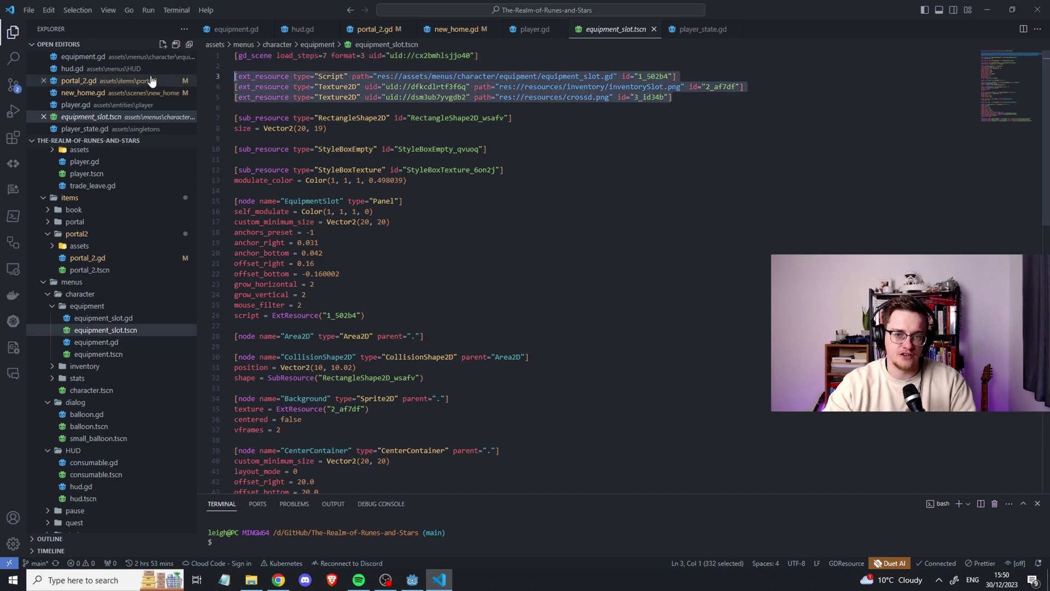
click(525, 109)
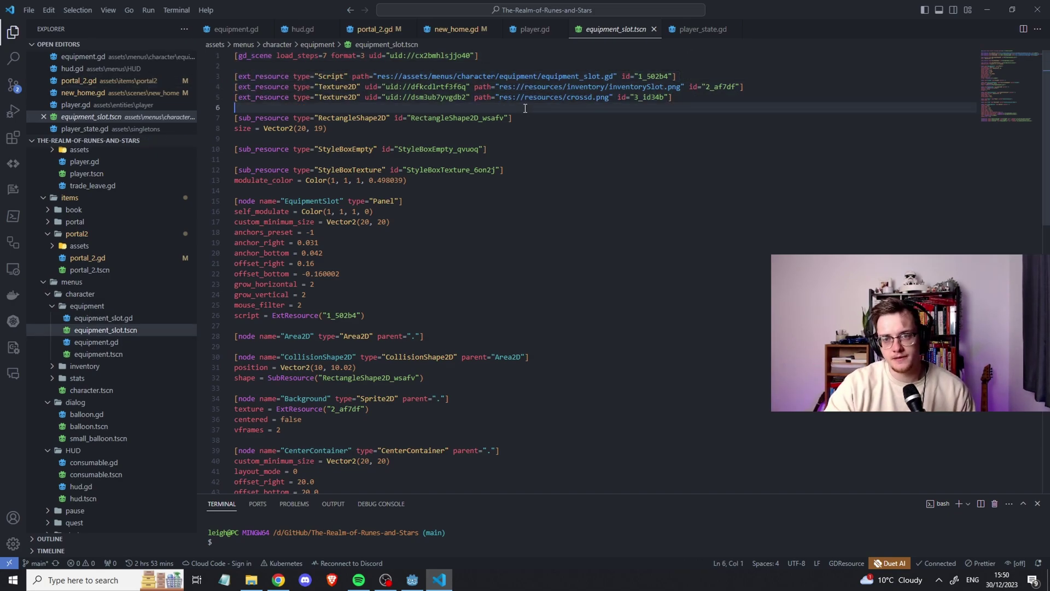
click(372, 97)
double_click(446, 98)
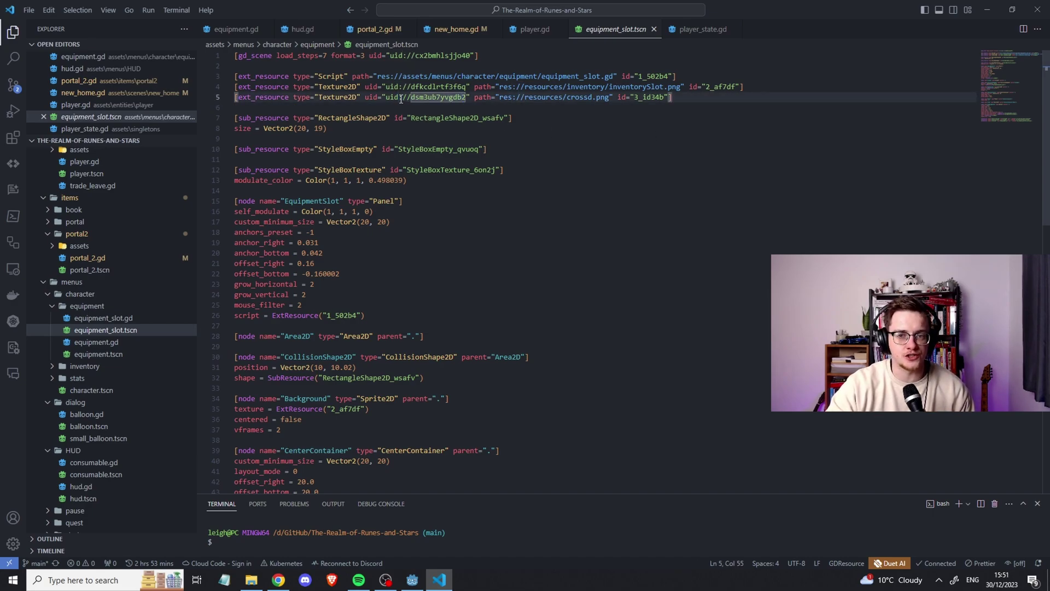
drag(389, 96, 446, 98)
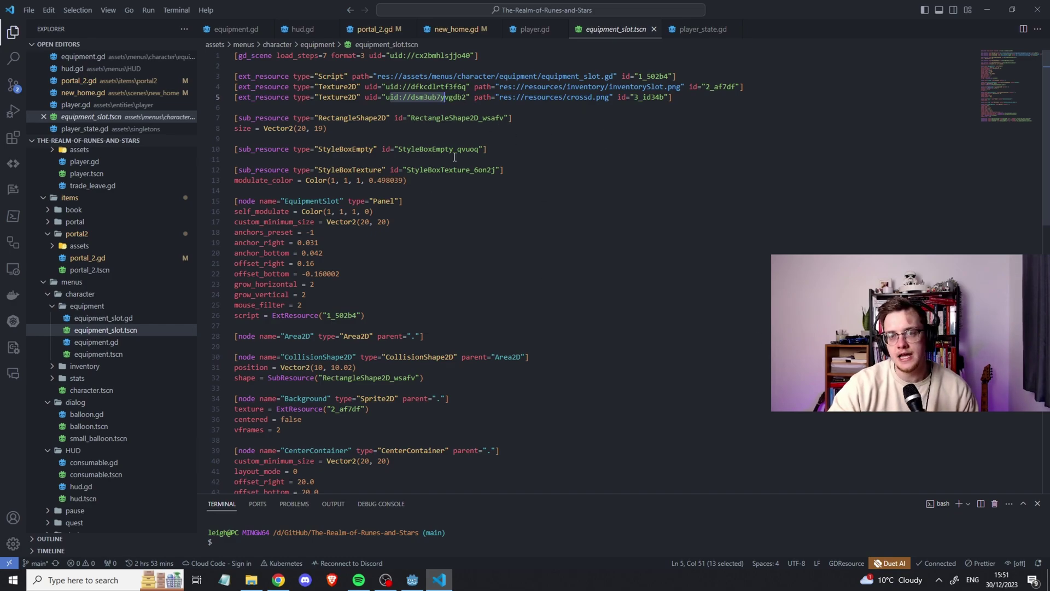
click(437, 120)
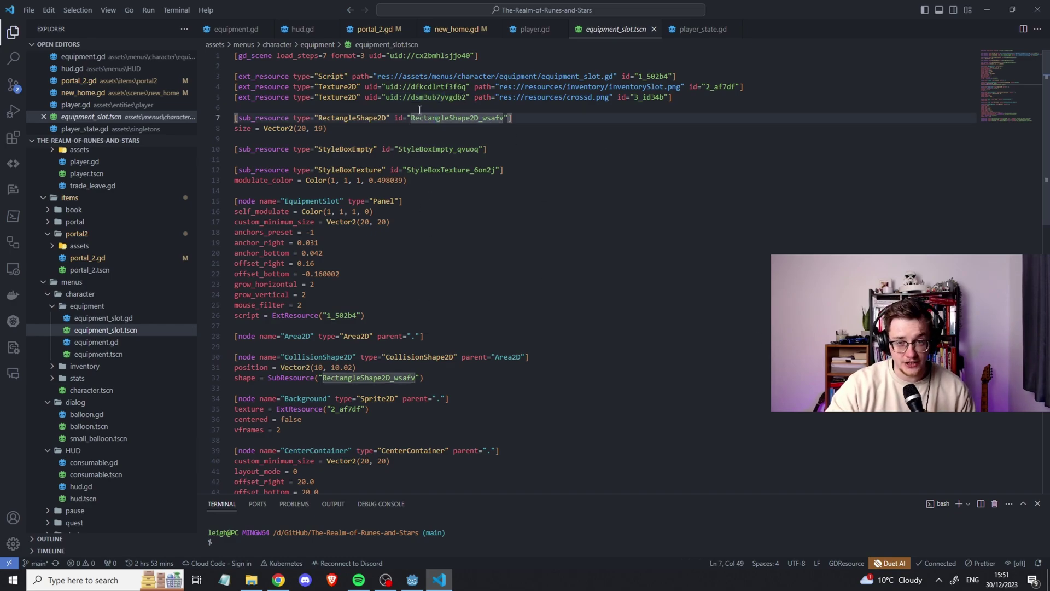
drag(465, 98, 391, 99)
drag(407, 170, 415, 170)
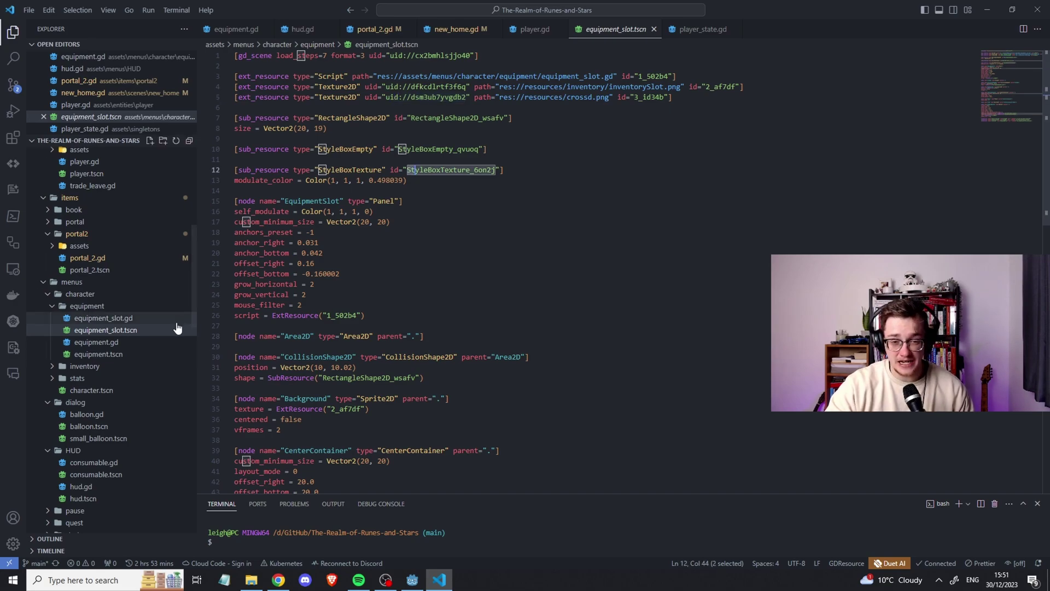
Look at hud.gd, then open consumable.gd and go to its empty last line 22.
scroll(126, 372, down, 2)
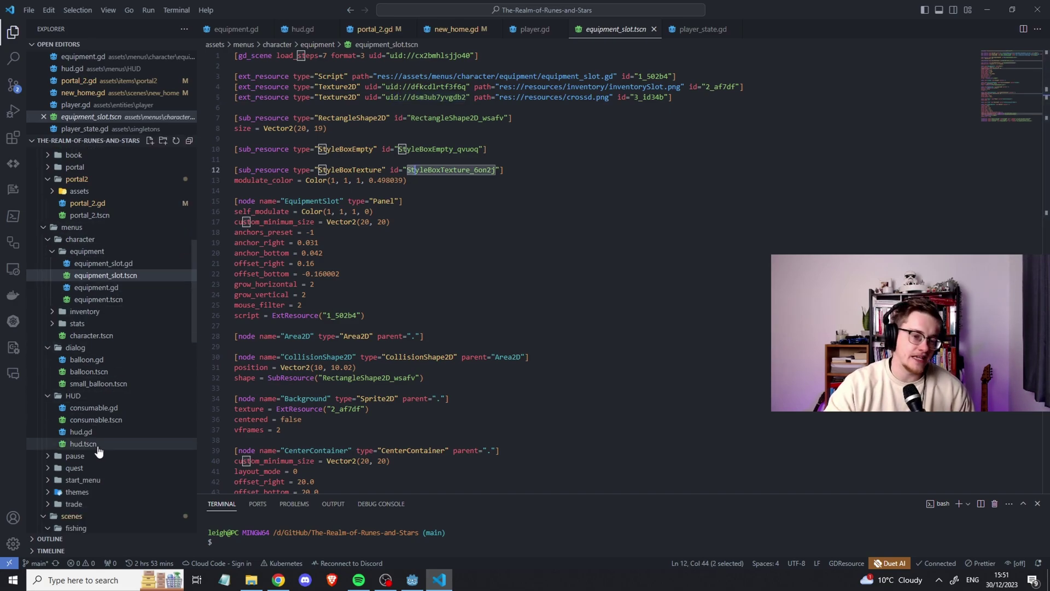
click(98, 436)
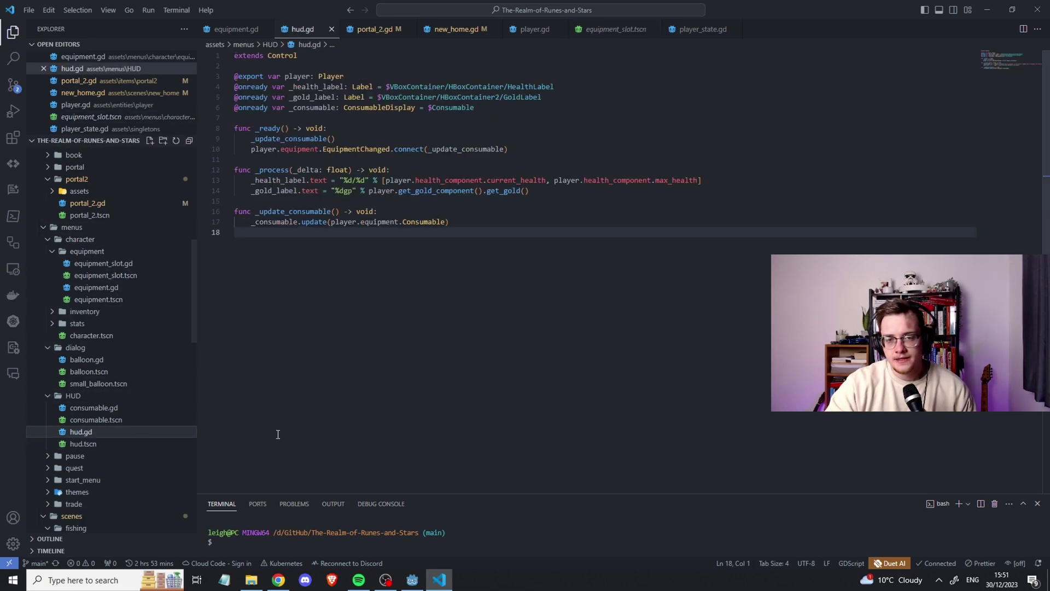
click(96, 408)
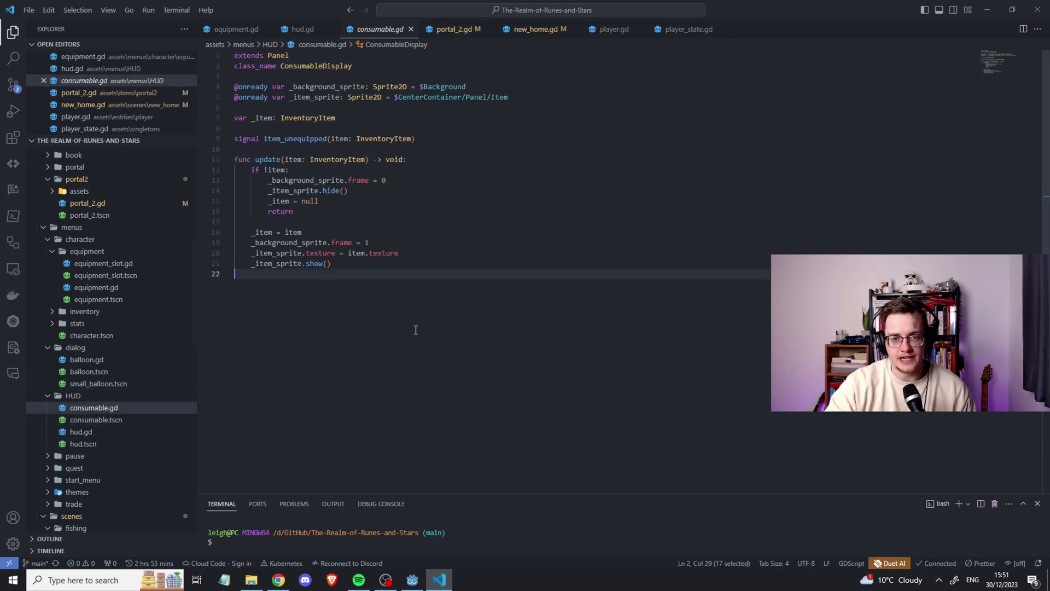
click(502, 255)
click(592, 354)
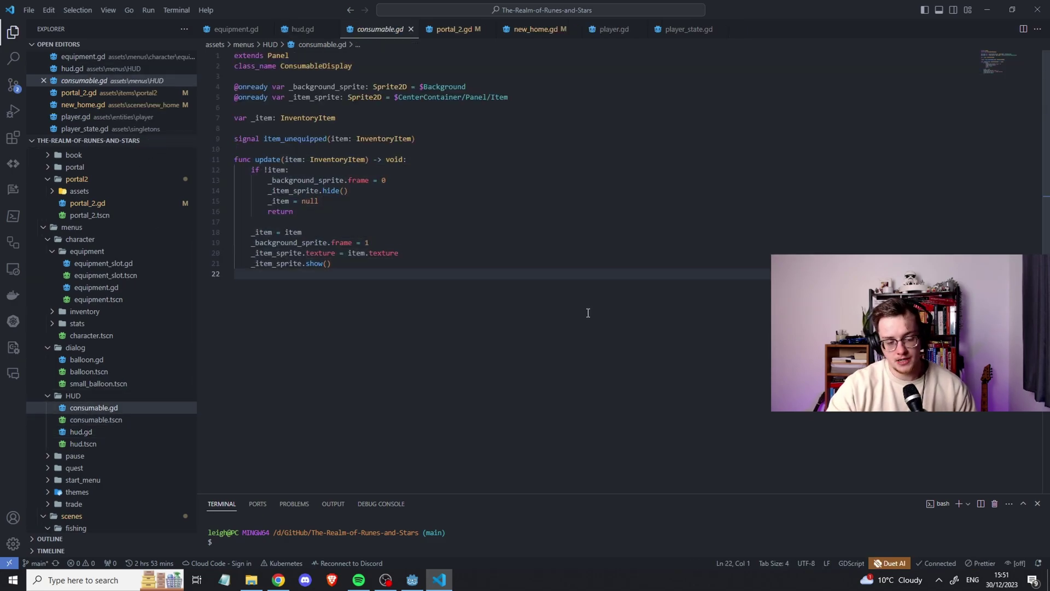
Delete the blank line 22 so consumable.gd ends at line 21 with _item_sprite.show().
key(BackSpace)
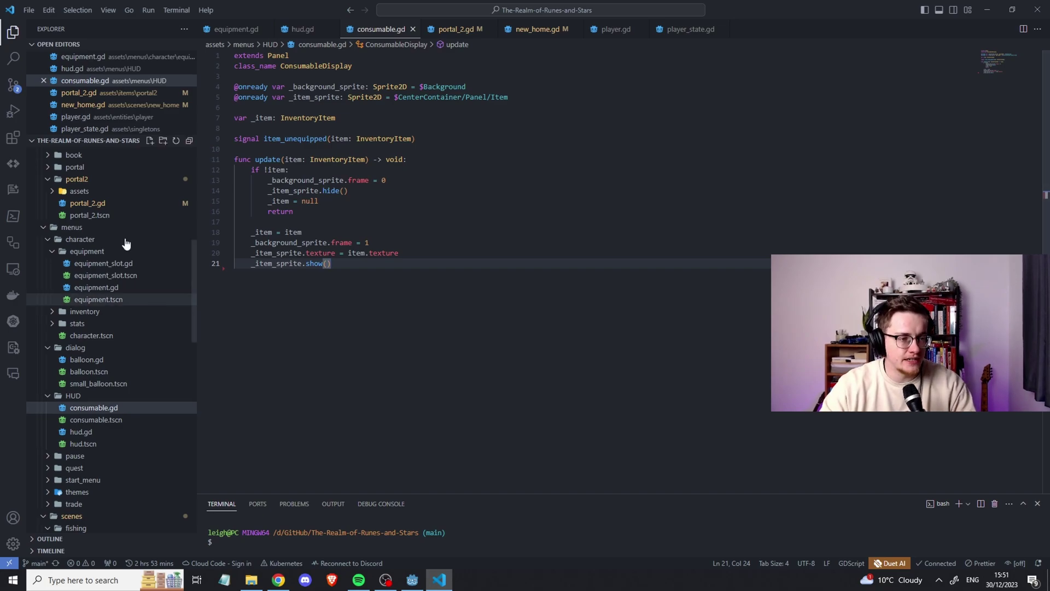